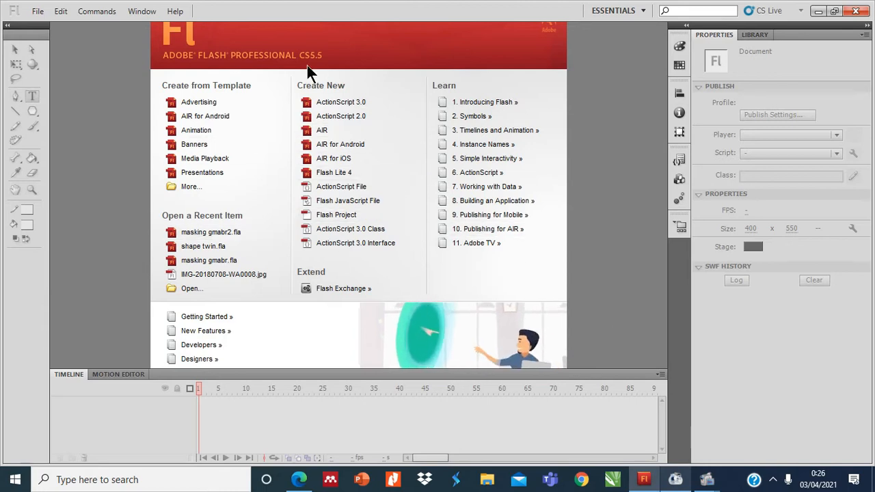
Create a new ActionScript 2.0 document and rename its first layer as Teks.
left_click(335, 118)
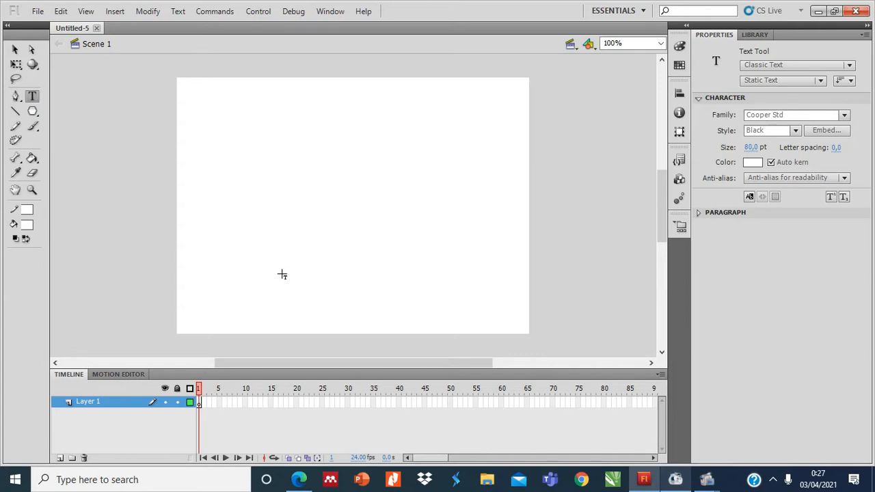
double_click(81, 403)
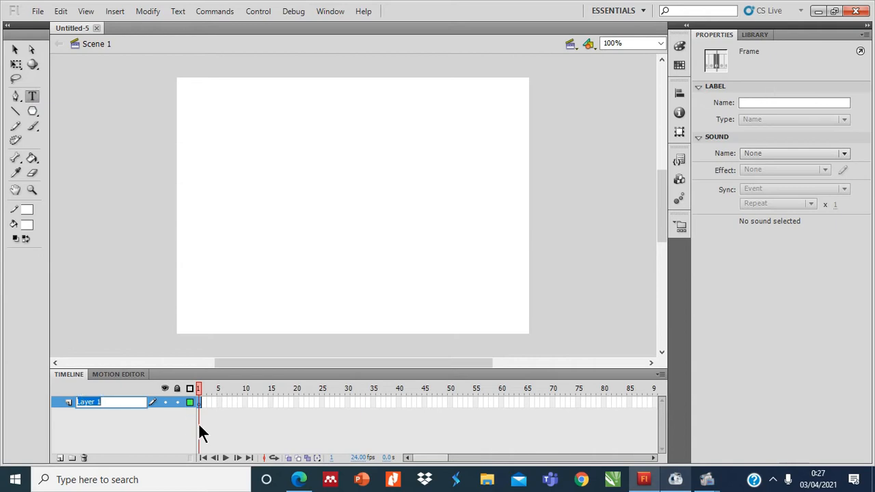
type("Teks")
left_click(293, 268)
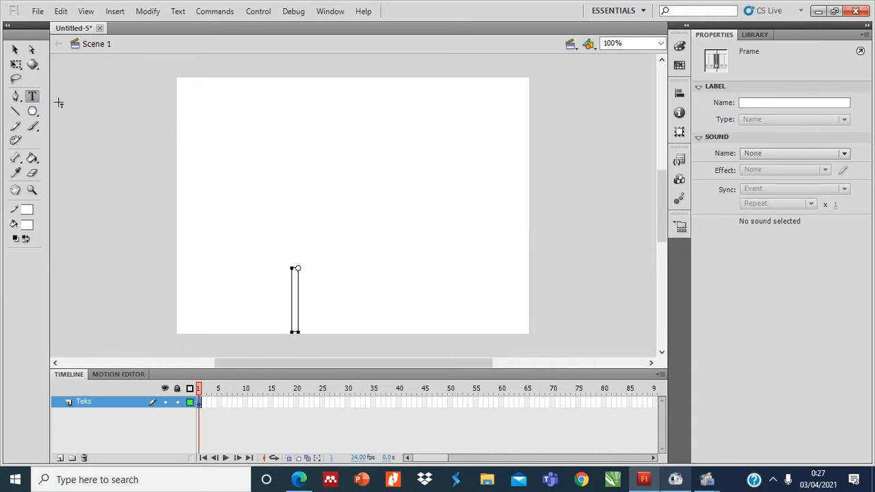
left_click(33, 63)
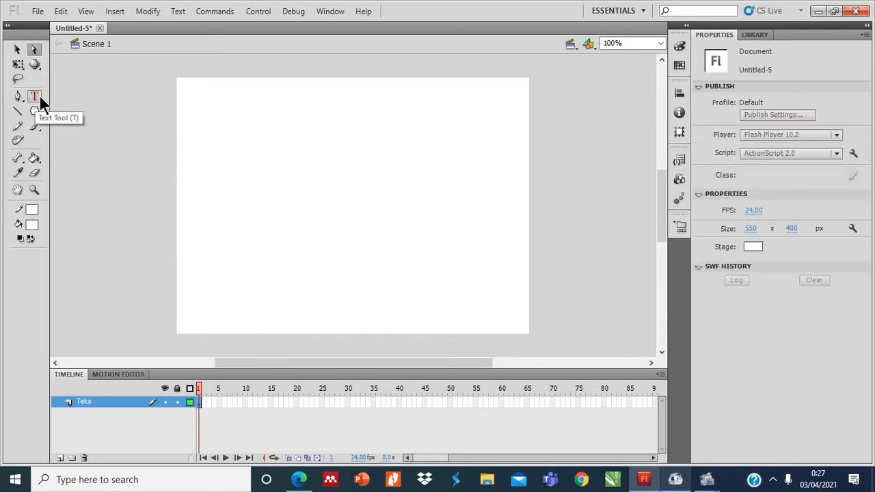
Place a text box near the stage's upper-left corner and set its font to Great Friend - Personal Use.
left_click(34, 97)
left_click(225, 93)
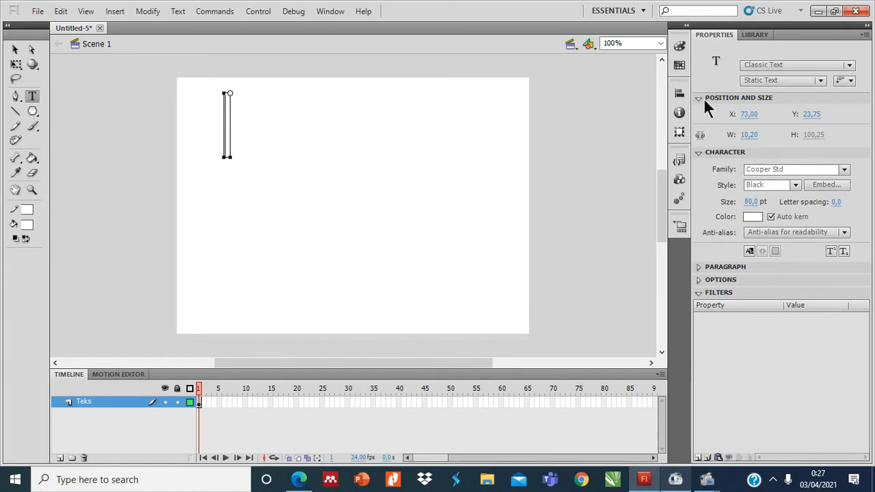
left_click(844, 171)
left_click(711, 429)
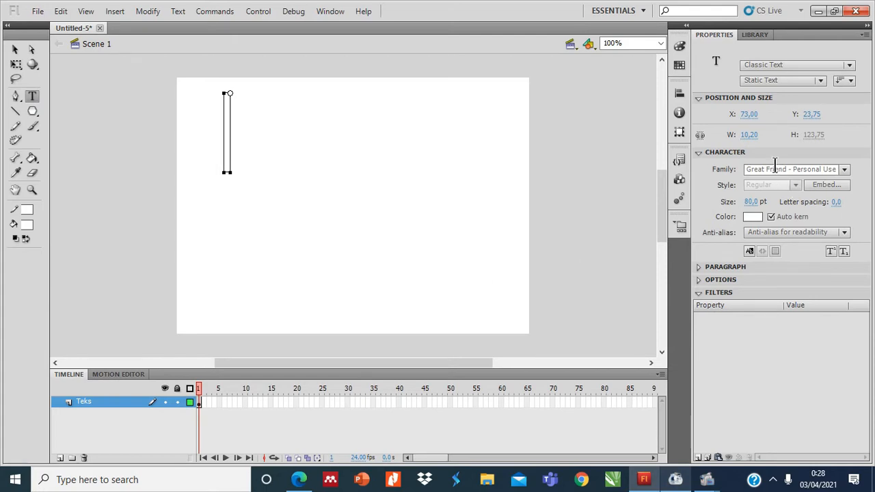
Set the text colour to pink FF1CD0.
left_click(680, 66)
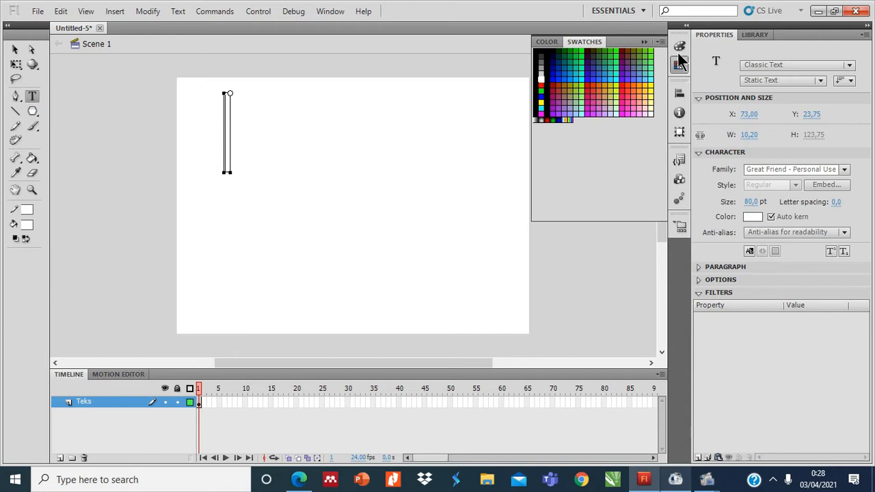
left_click(679, 46)
left_click(561, 108)
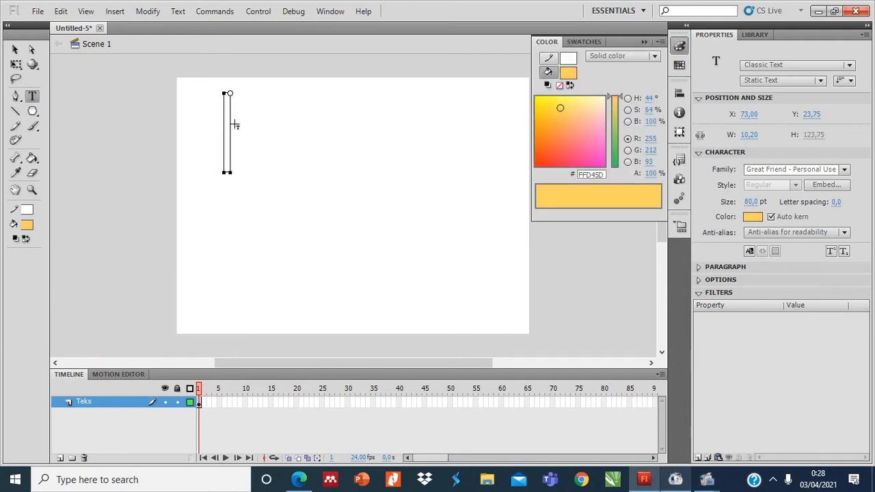
left_click(591, 158)
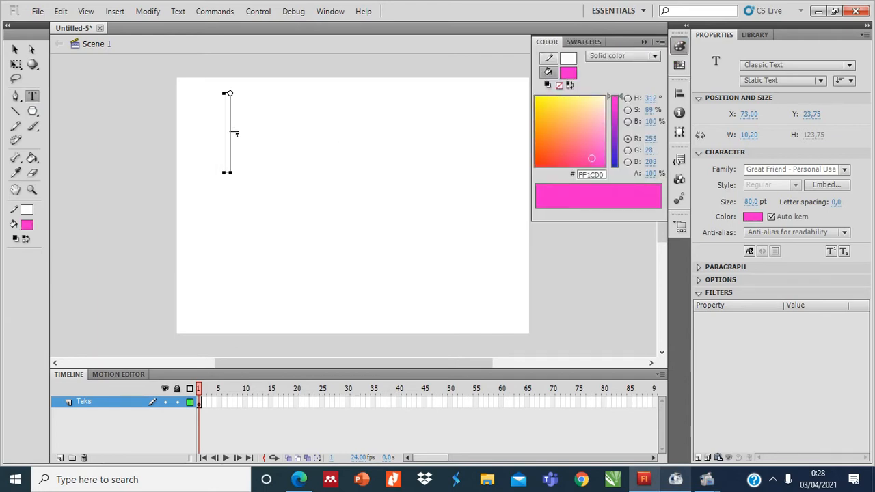
left_click(645, 42)
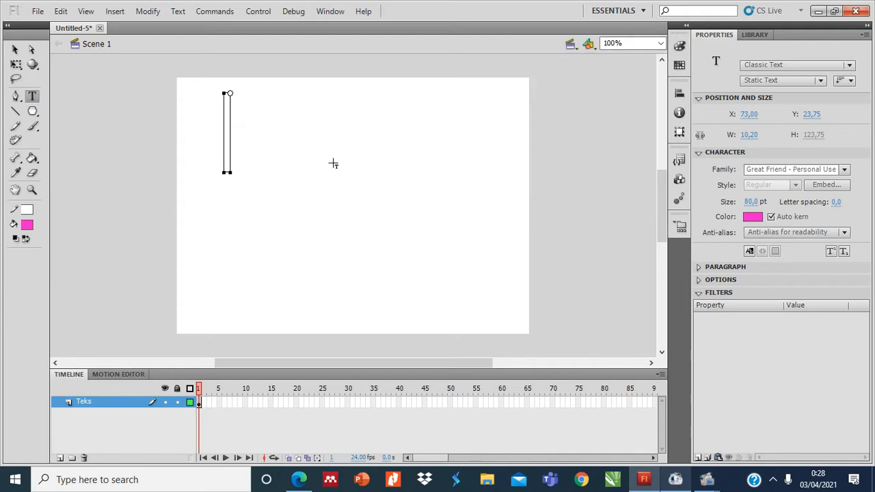
Enter the text MULTIMEDIA and move it to about X 116, Y 29 near the top of the stage.
type("MuL")
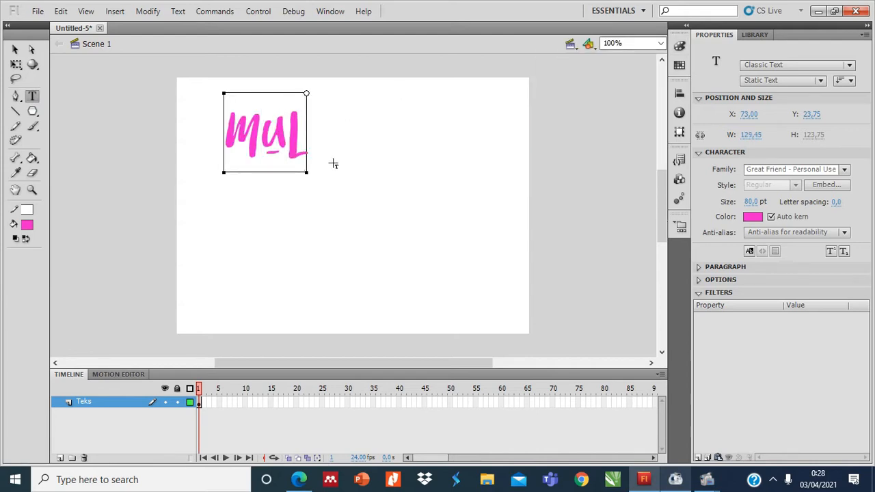
type("TIMEDIA")
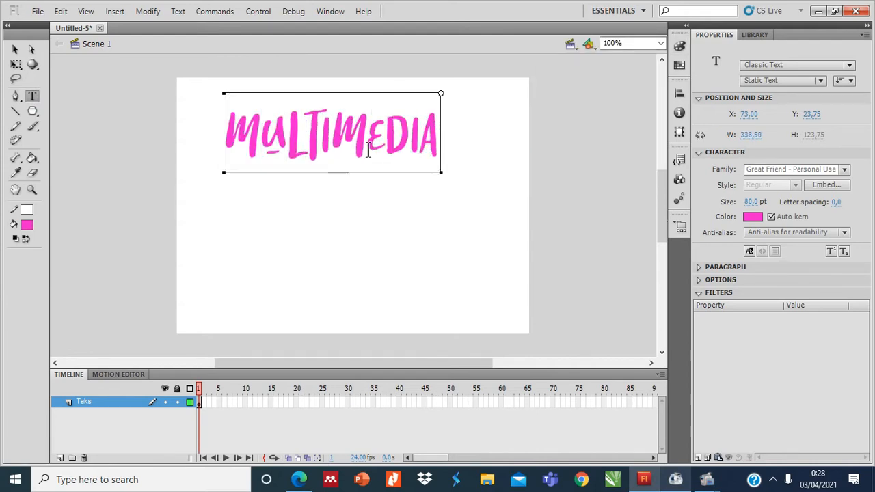
left_click_drag(378, 91, 406, 94)
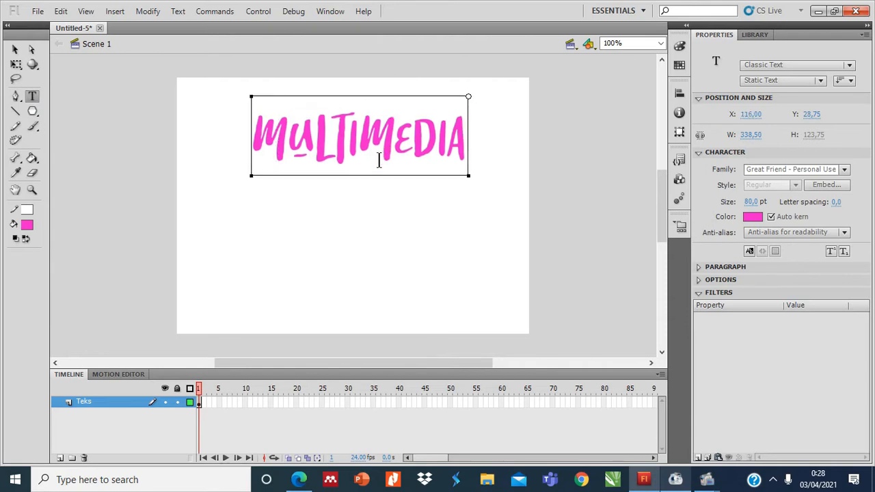
left_click(577, 199)
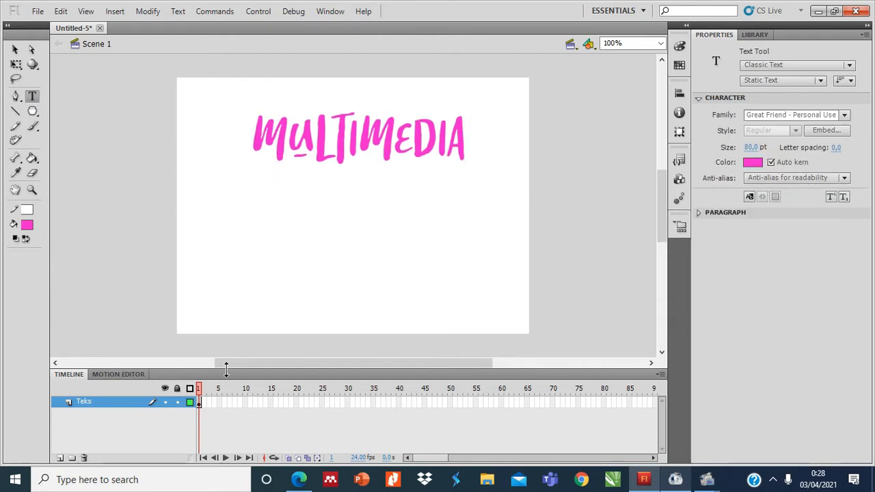
Add a layer named Objek above the Teks layer and select its first frame.
left_click(60, 458)
left_click(95, 401)
double_click(95, 401)
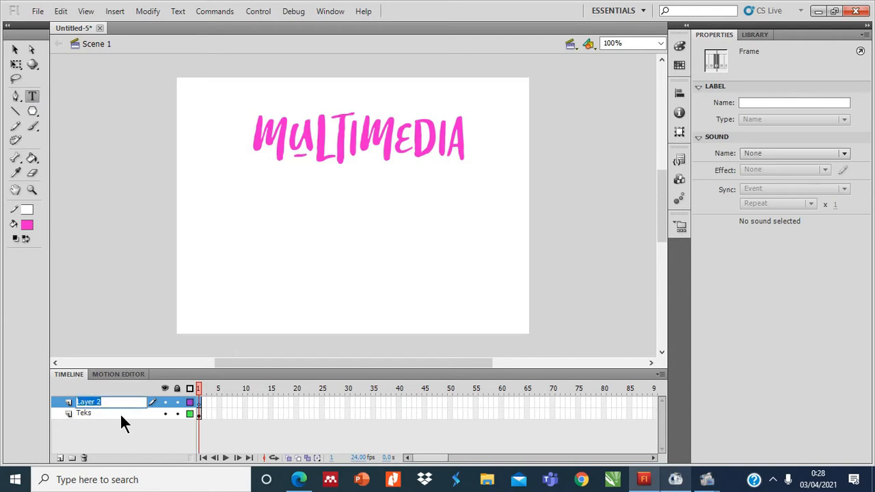
type("oBJE")
key("BackSpace")
key("BackSpace")
type("Obj")
left_click(219, 310)
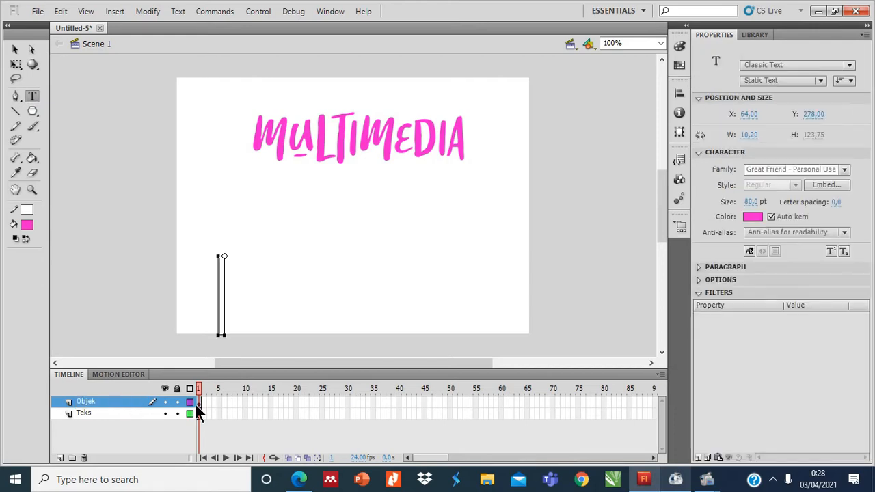
left_click(30, 52)
left_click(199, 403)
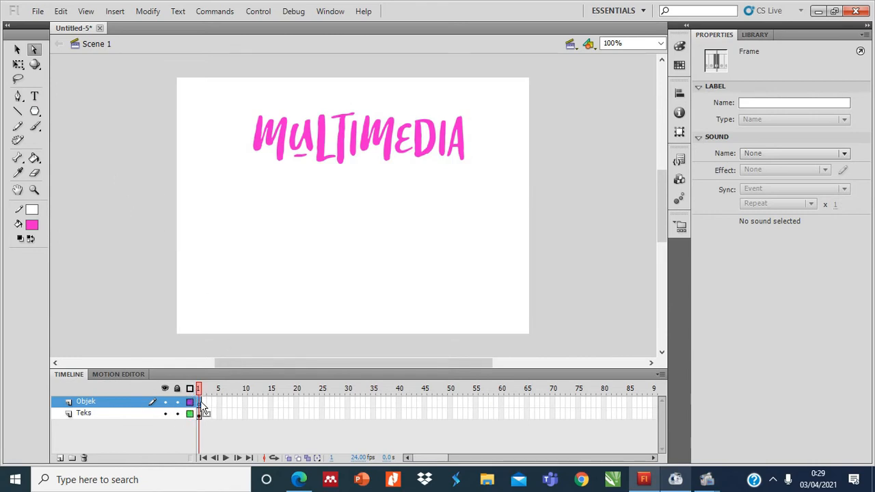
Draw a pink rectangle about 46 by 130 px on the Objek layer and place it just before the MULTIMEDIA text.
left_click(38, 113)
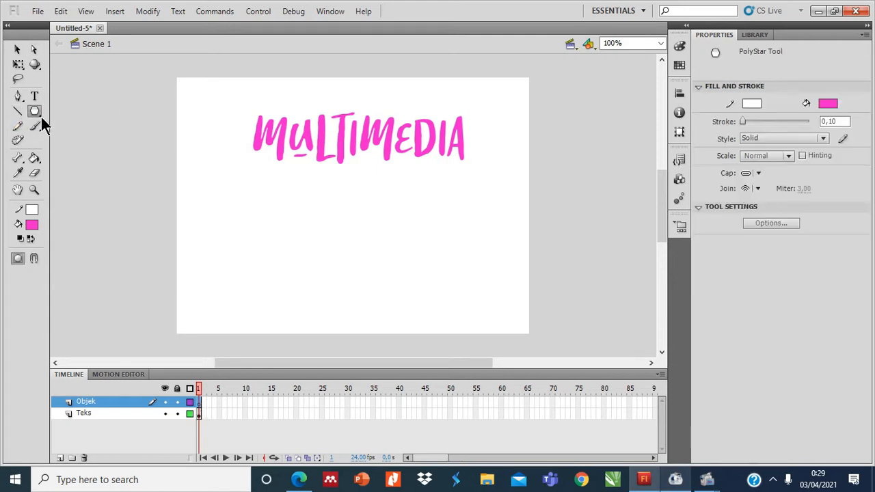
left_click(39, 115)
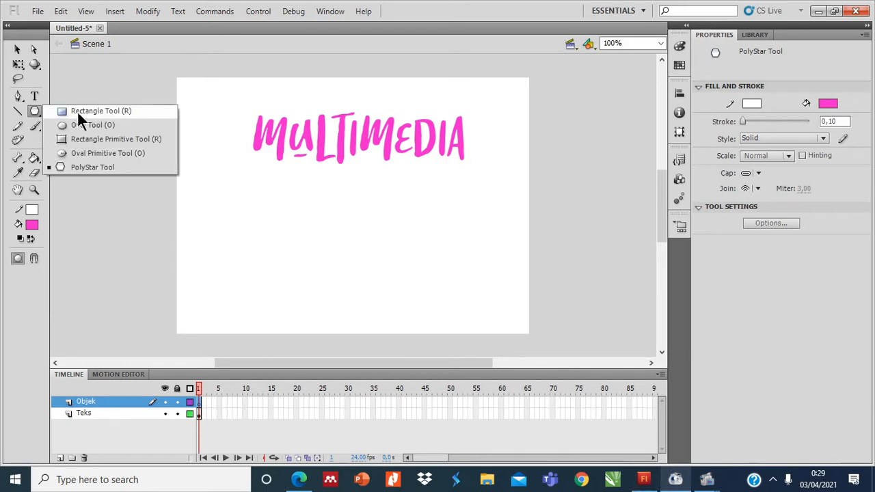
left_click(78, 111)
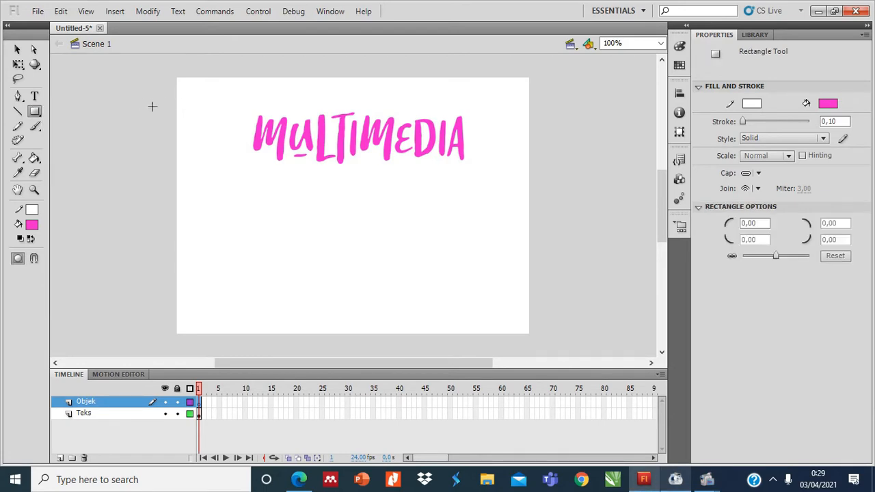
left_click_drag(139, 104, 170, 187)
left_click(17, 49)
left_click_drag(155, 141, 200, 133)
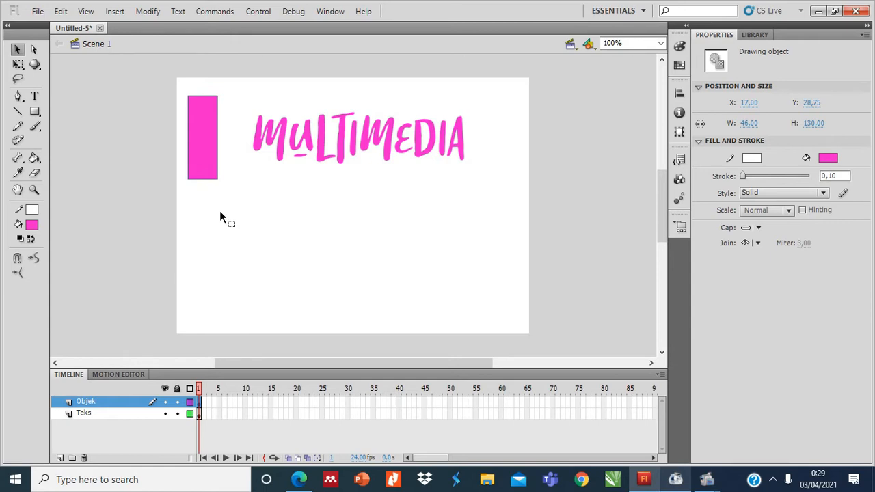
Skew the rectangle horizontally into a parallelogram about 93 px wide, with its lower edge shifted towards the text.
left_click(21, 66)
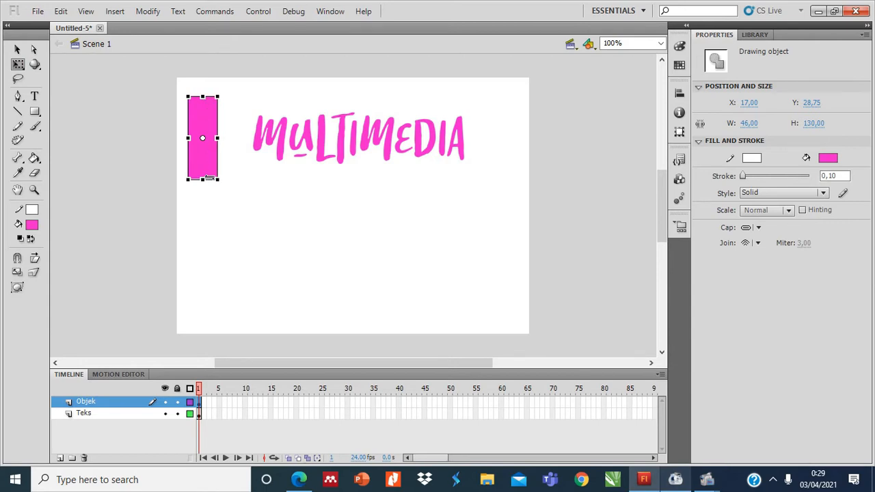
left_click_drag(208, 179, 233, 180)
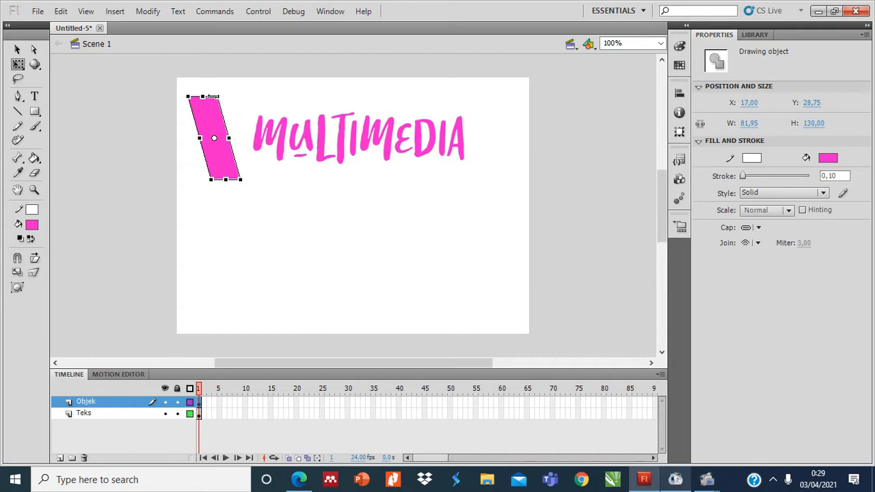
left_click_drag(212, 95, 205, 96)
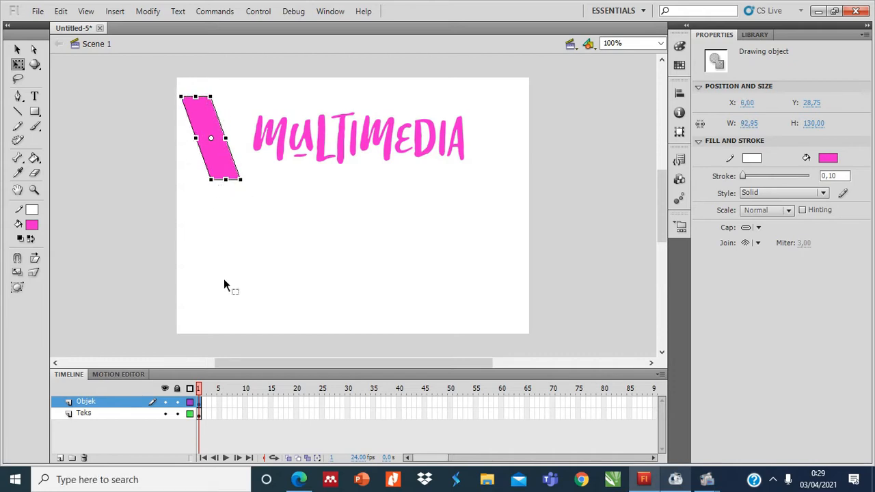
Give the parallelogram a linear gradient fill that starts in turquoise 00E5D2.
left_click(680, 68)
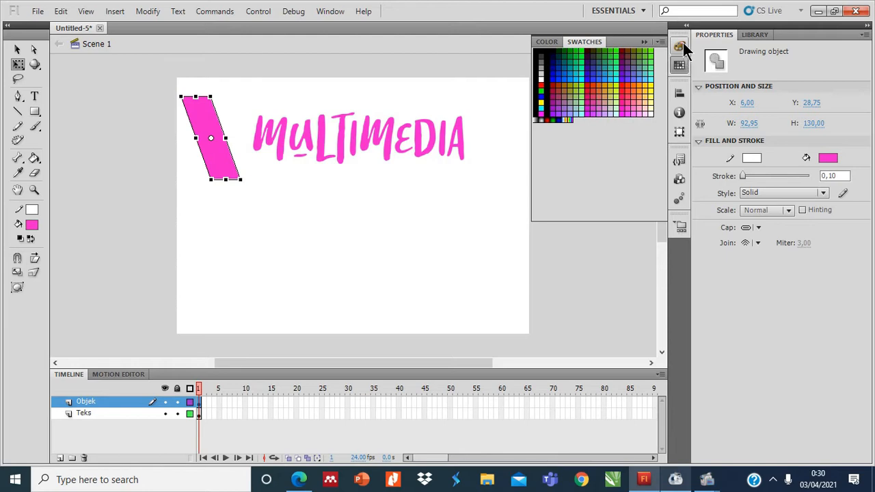
left_click(681, 47)
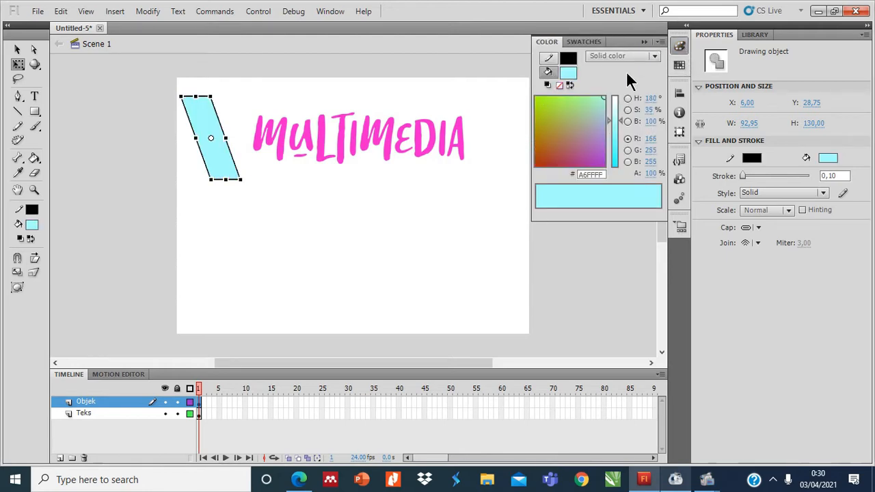
left_click(652, 56)
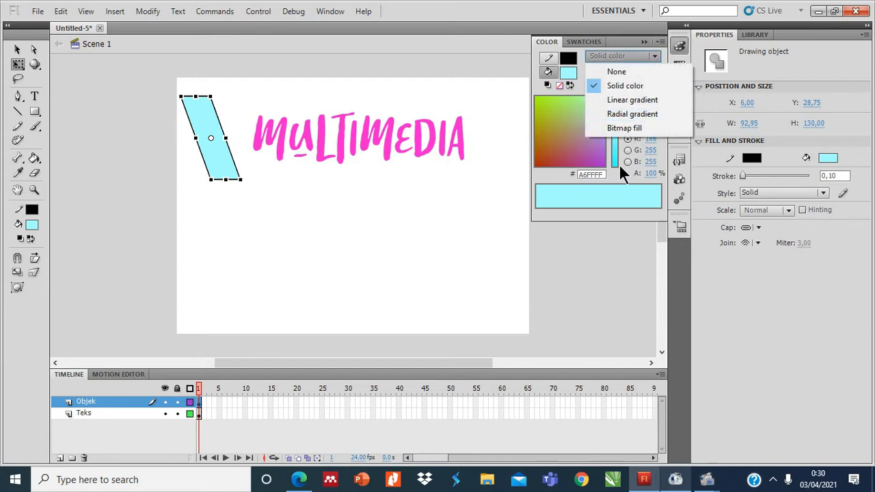
left_click(632, 100)
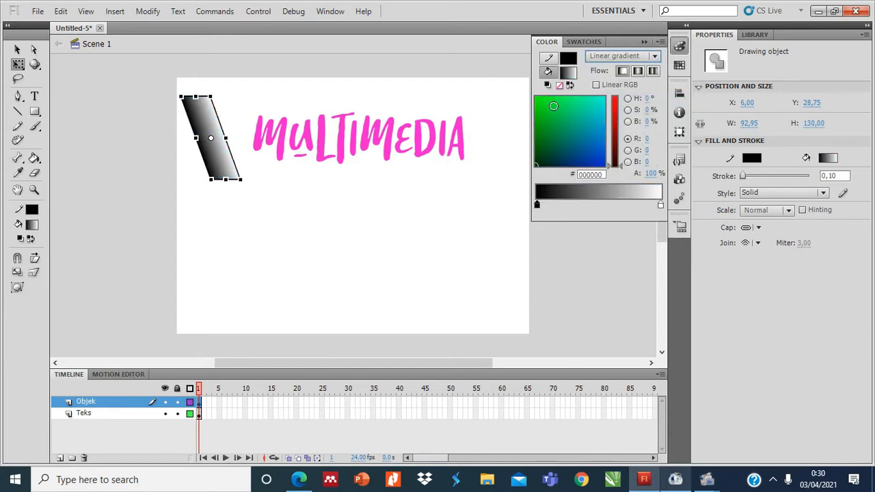
left_click(591, 103)
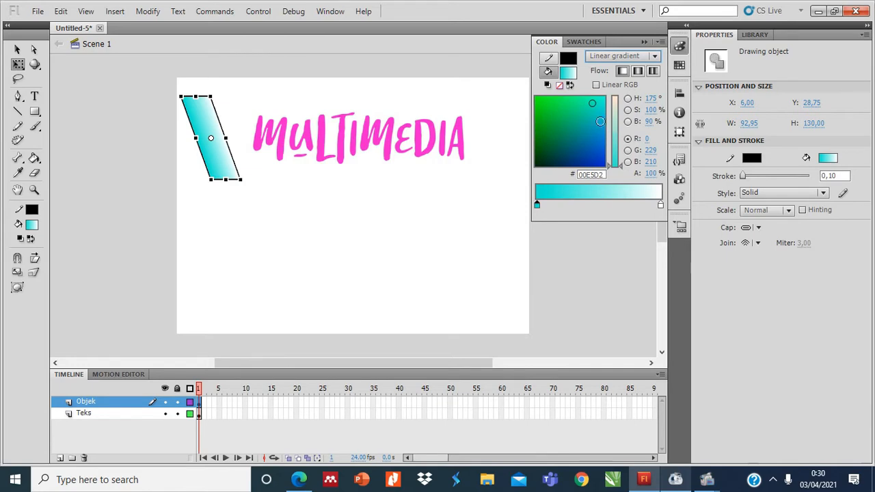
left_click(568, 72)
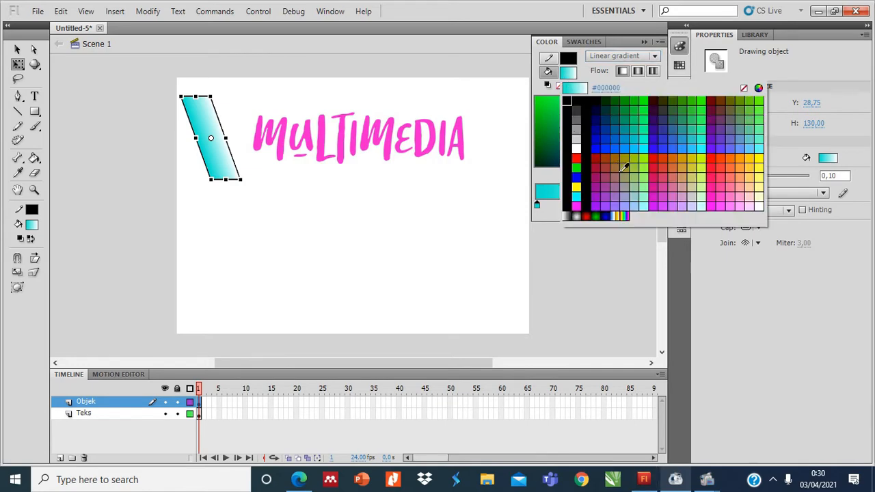
left_click(680, 168)
left_click(611, 57)
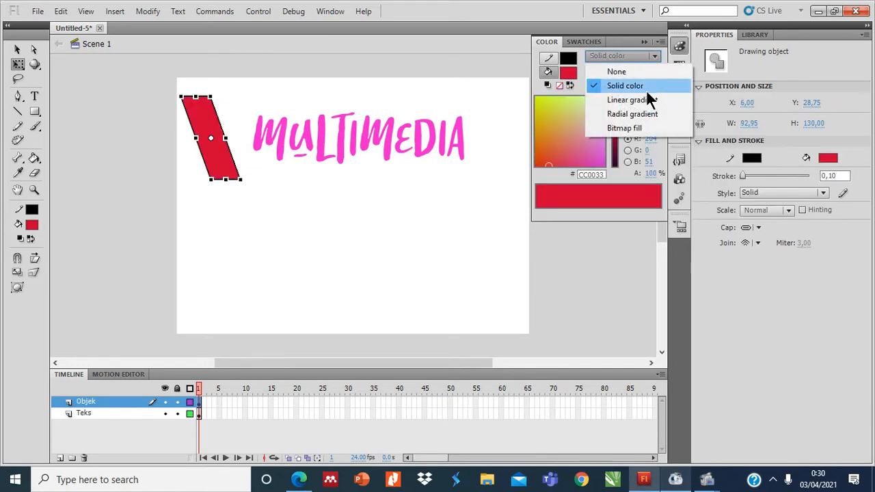
left_click(646, 103)
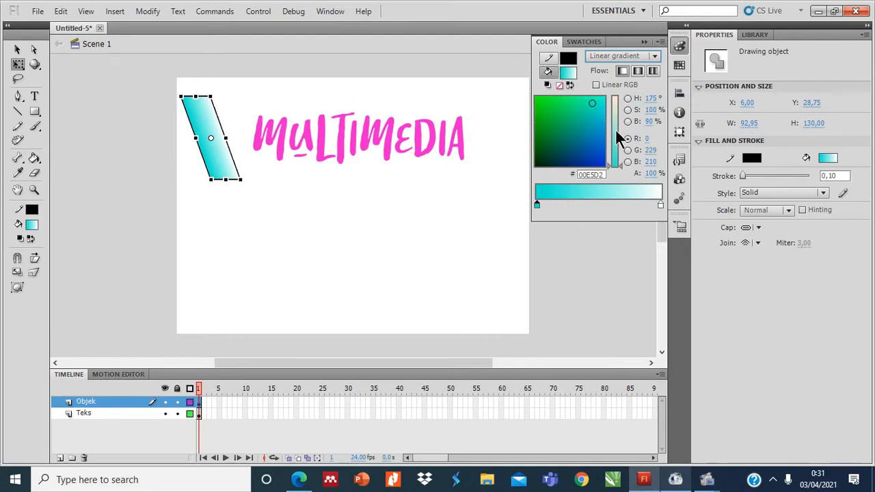
Change the gradient's starting colour to dark red and add a light grey colour stop in the middle of the gradient.
left_click(616, 130)
left_click(570, 159)
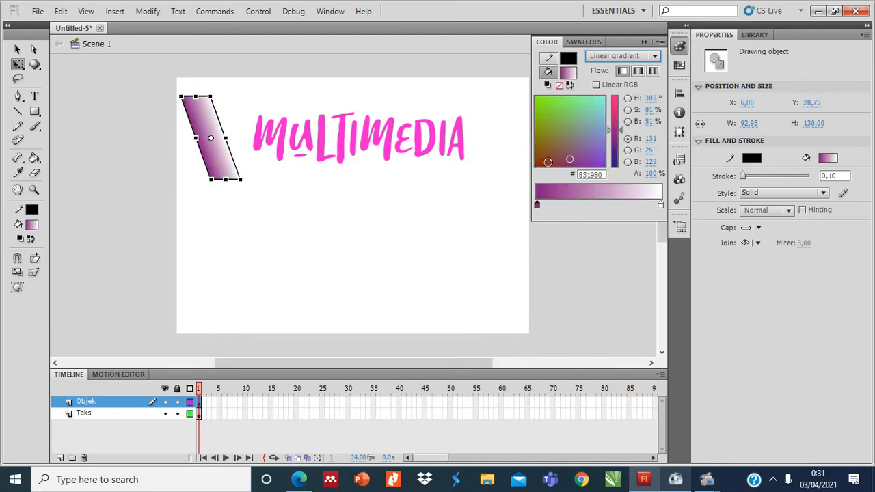
left_click(599, 204)
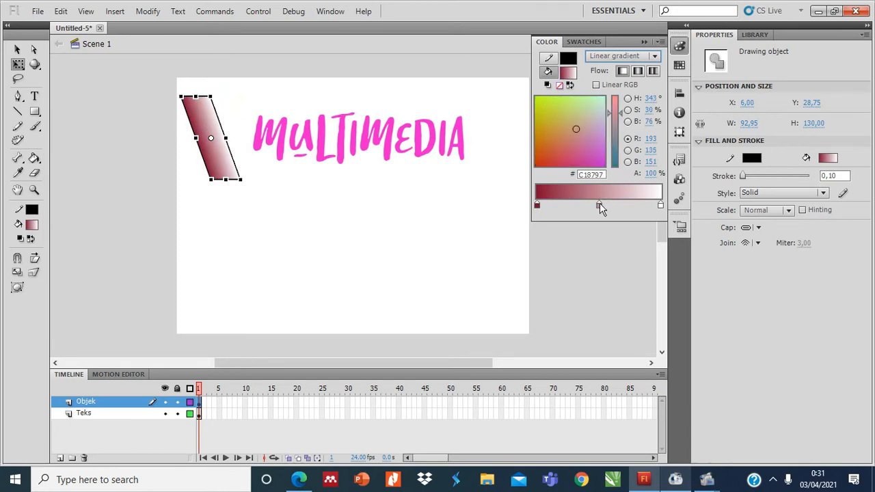
double_click(599, 204)
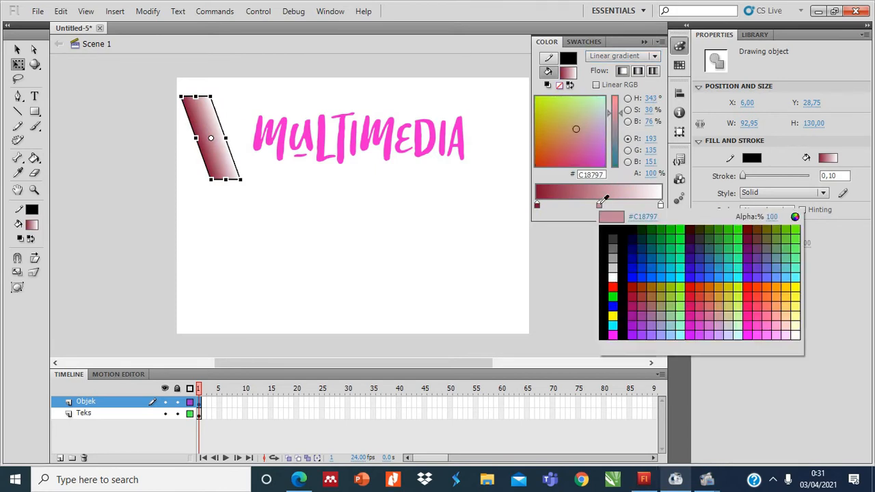
left_click(612, 277)
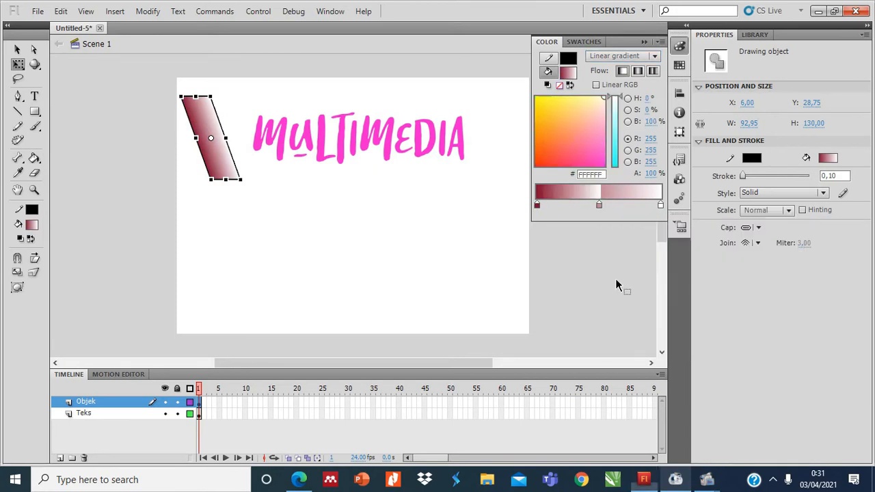
double_click(600, 205)
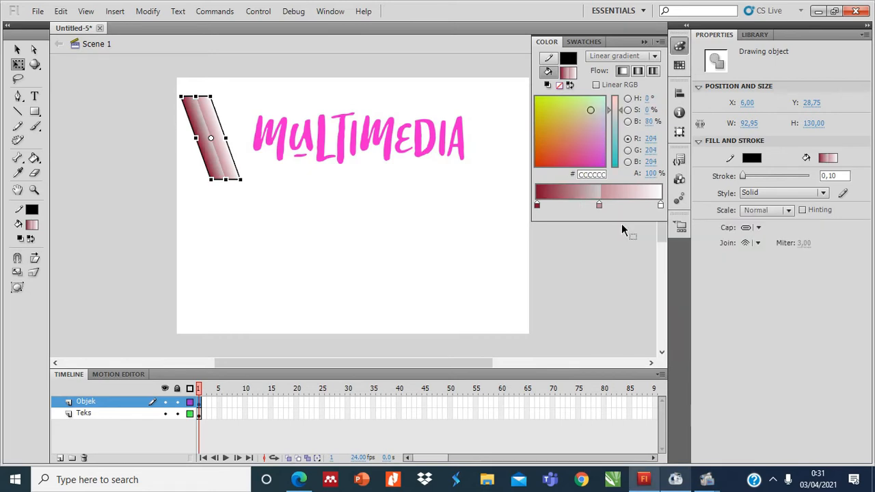
left_click(586, 134)
left_click(585, 117)
Set the gradient's end colour to salmon pink FFA398 and close the colour settings.
left_click(660, 205)
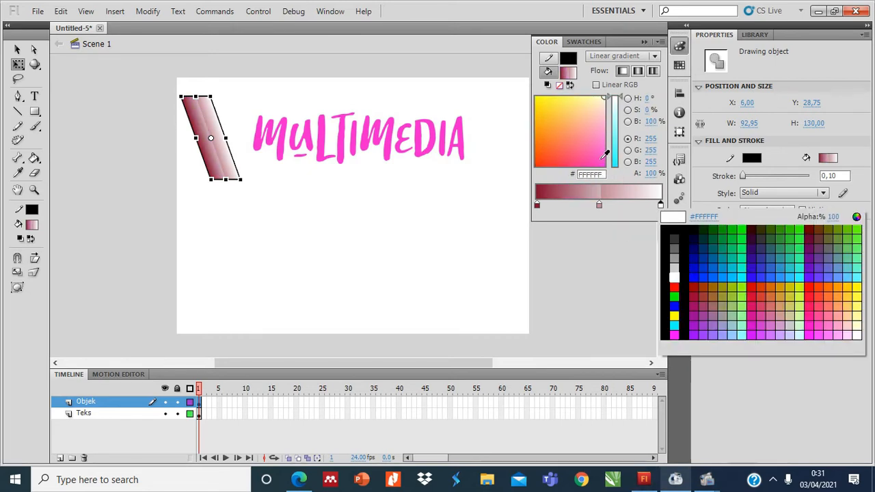
left_click(602, 154)
left_click(576, 121)
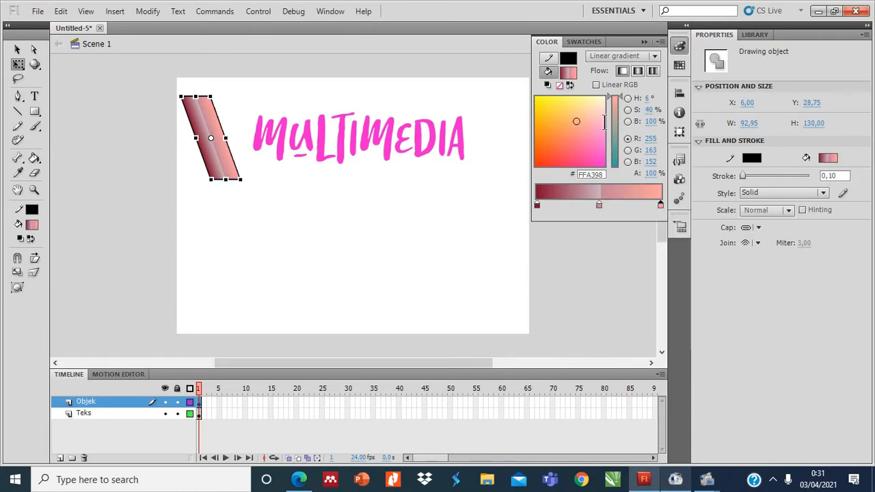
left_click(645, 42)
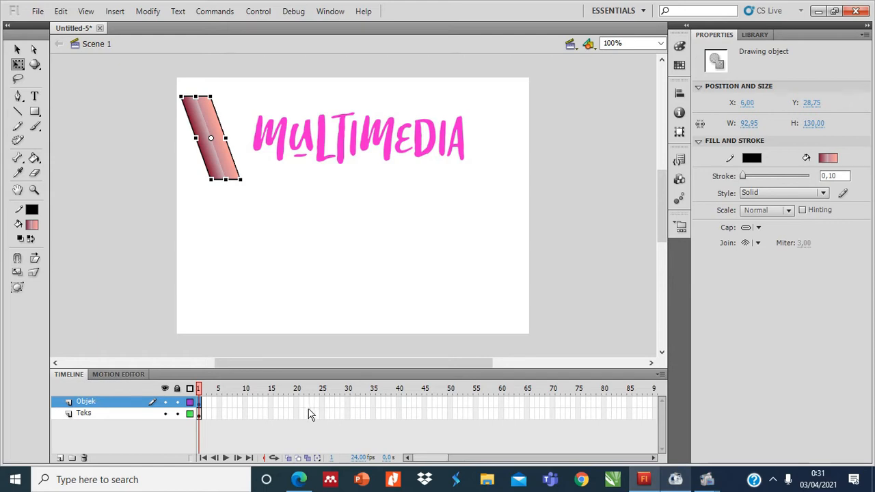
Insert a keyframe at frame 30 of the Objek layer and move the parallelogram there to about X 505, Y 24.
left_click(349, 403)
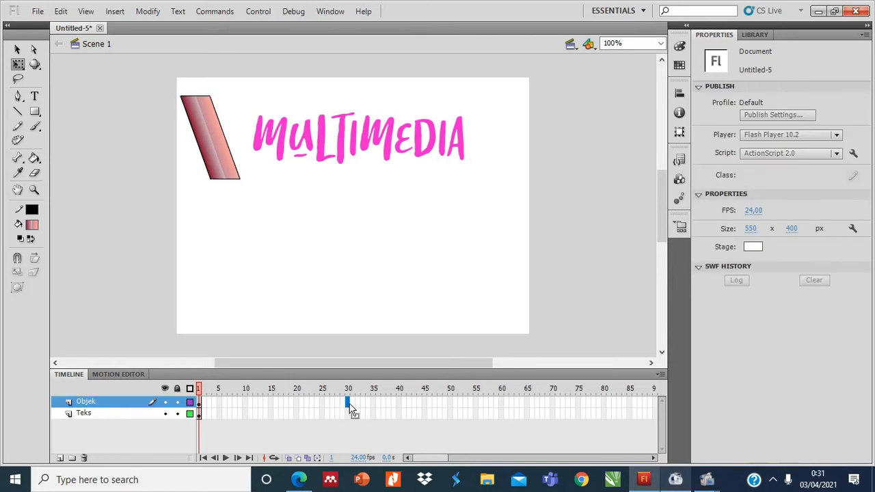
right_click(349, 403)
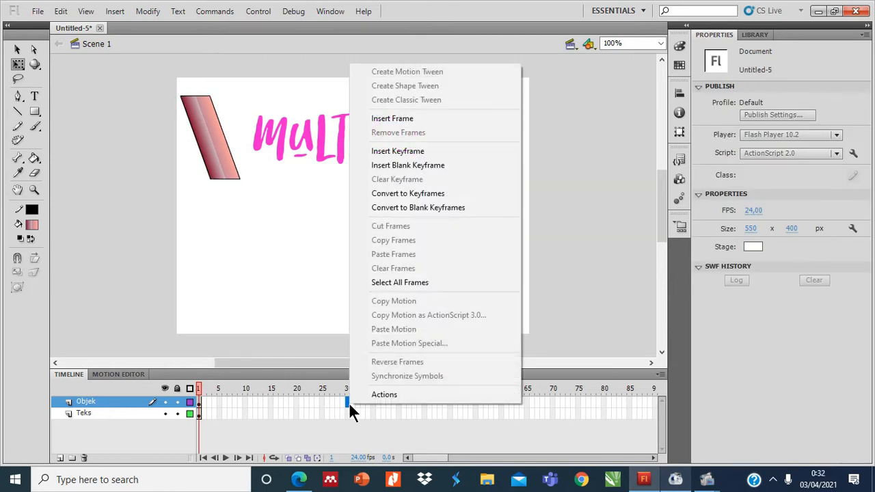
left_click(428, 153)
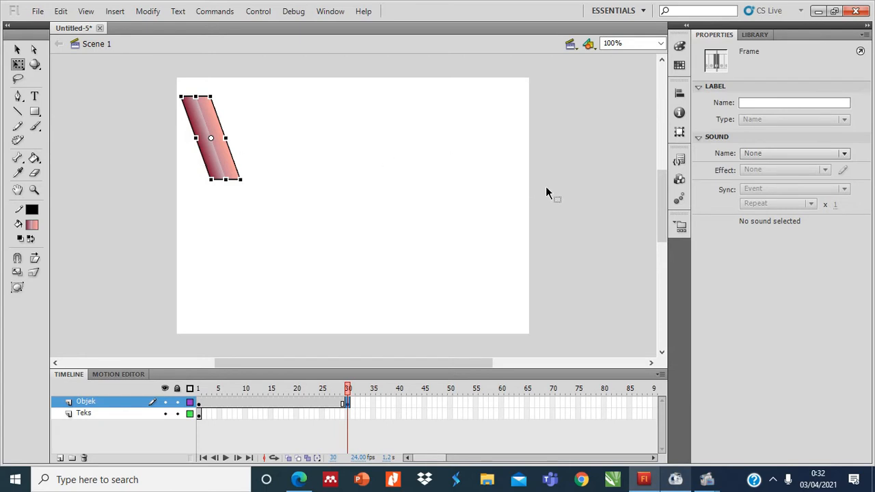
left_click(21, 52)
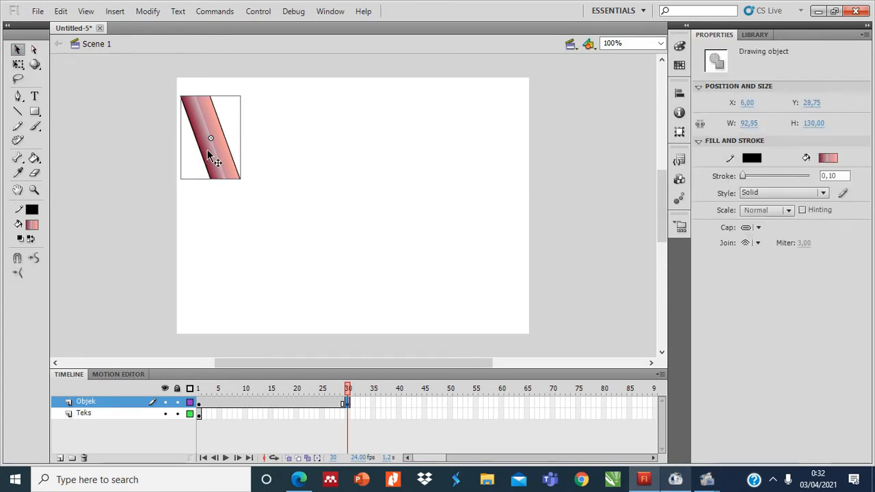
mouse_move(220, 156)
left_mouse_down()
mouse_move(423, 186)
mouse_move(570, 156)
mouse_move(553, 146)
mouse_move(527, 149)
left_mouse_up()
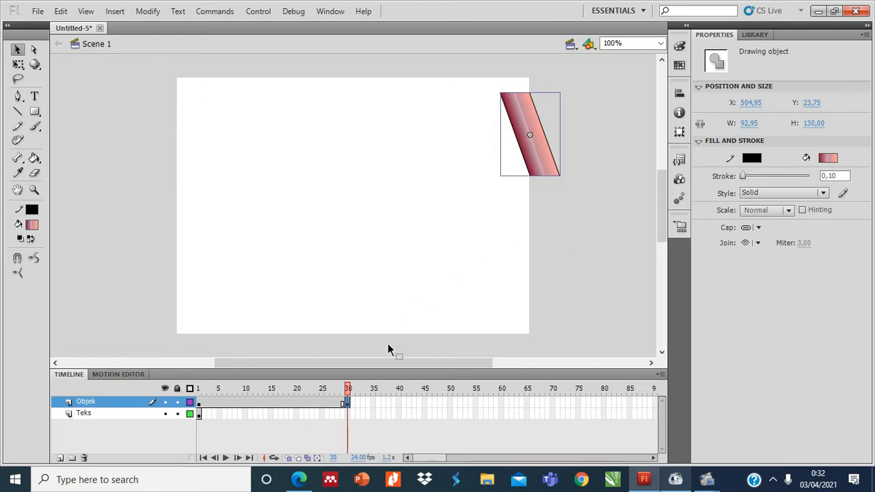
Extend the Teks layer to frame 30 by inserting a frame there.
left_click(86, 416)
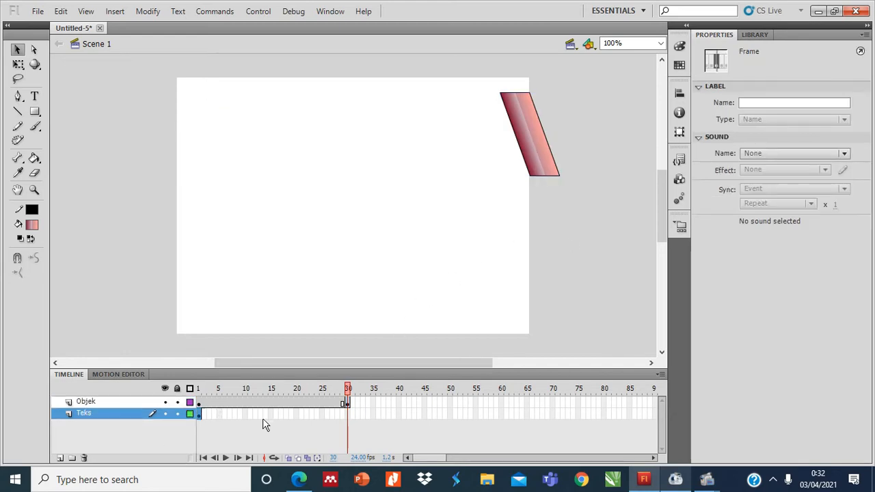
left_click(200, 414)
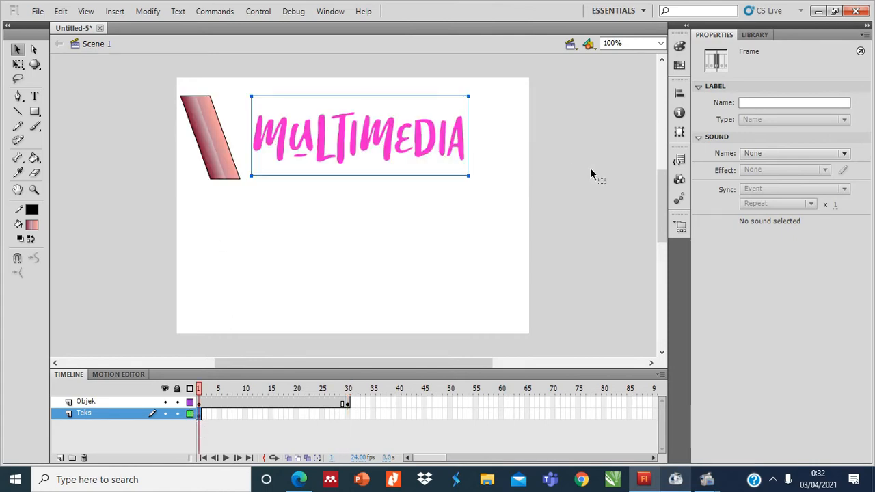
left_click(348, 414)
right_click(349, 414)
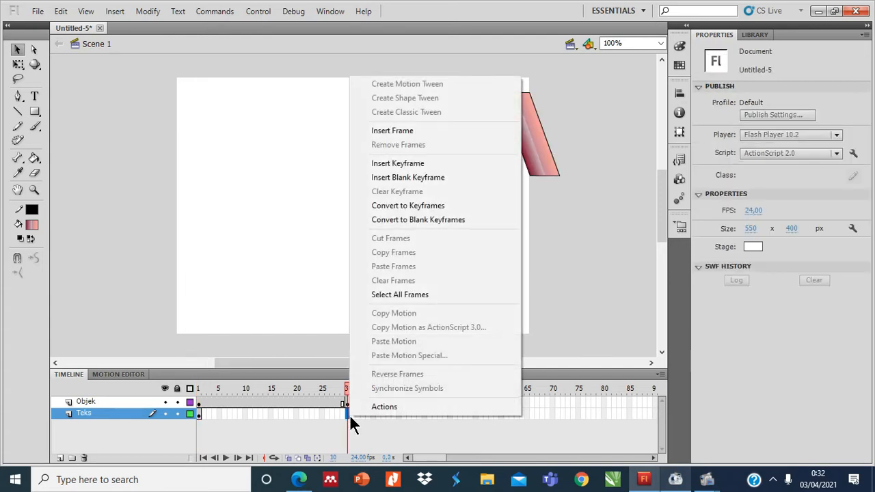
left_click(427, 131)
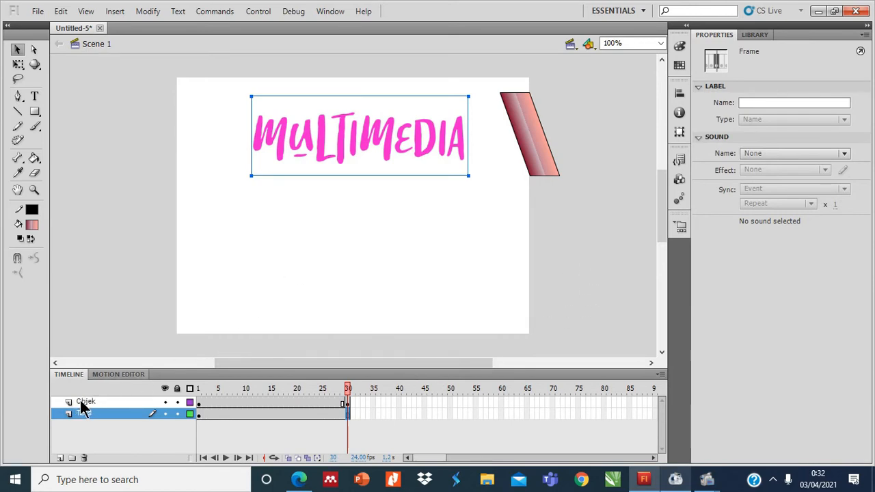
Create a classic tween on the Objek layer between frames 1 and 30.
left_click(271, 402)
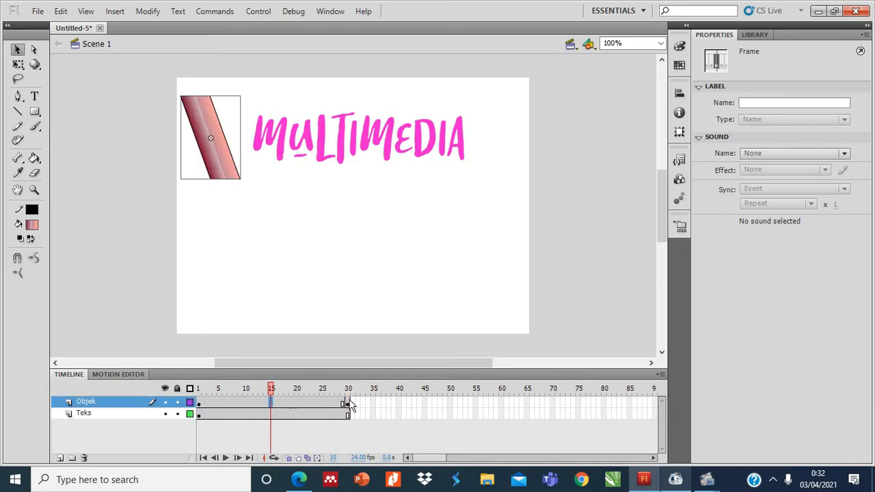
right_click(268, 406)
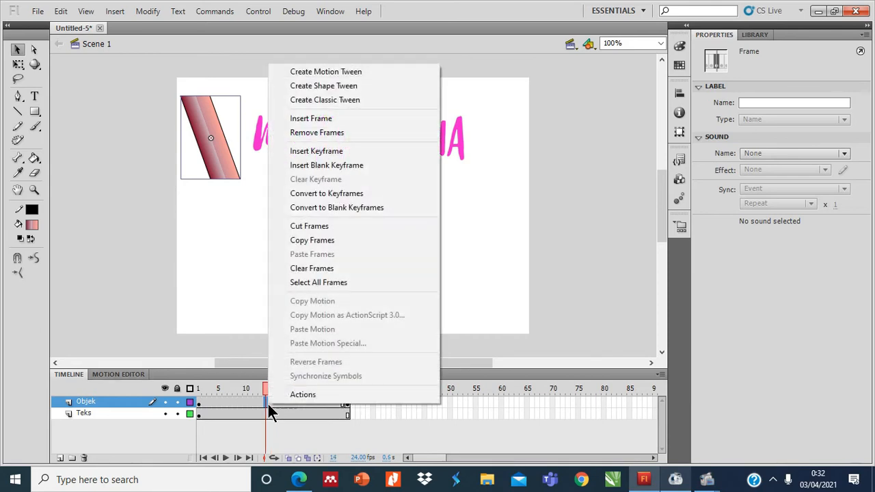
left_click(338, 99)
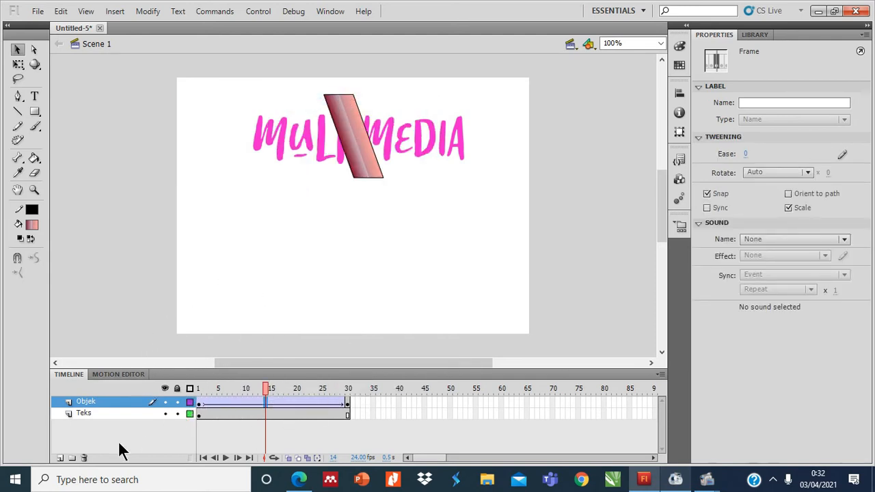
Add a new layer above the Objek layer and name it Masking.
left_click(61, 458)
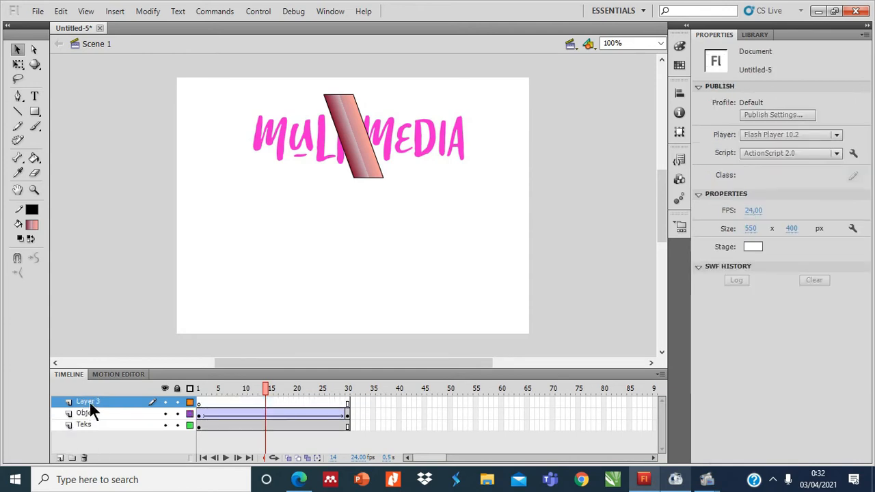
left_click(89, 400)
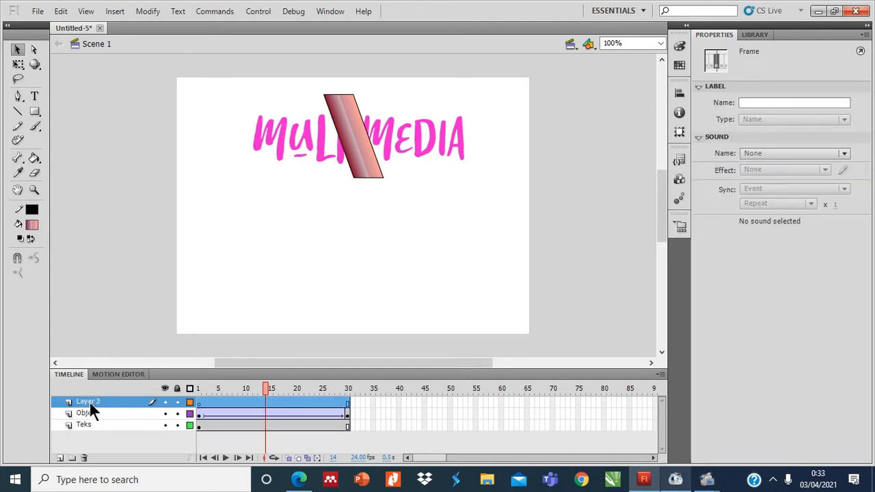
double_click(87, 402)
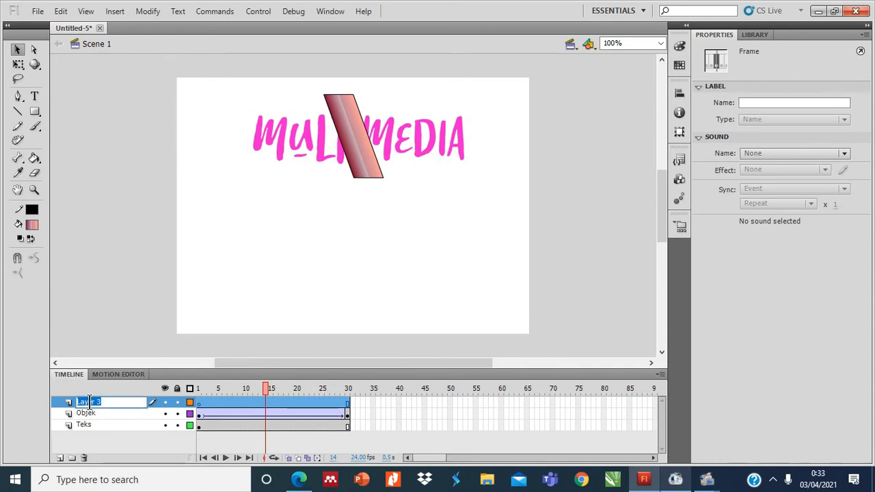
type("Masking")
key("Return")
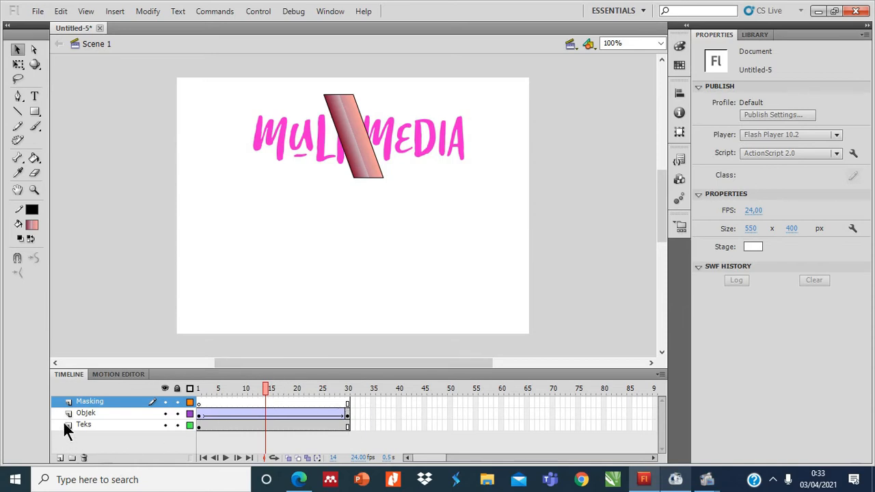
Copy the MULTIMEDIA text from the Teks layer and paste it in place on the Masking layer.
left_click(89, 424)
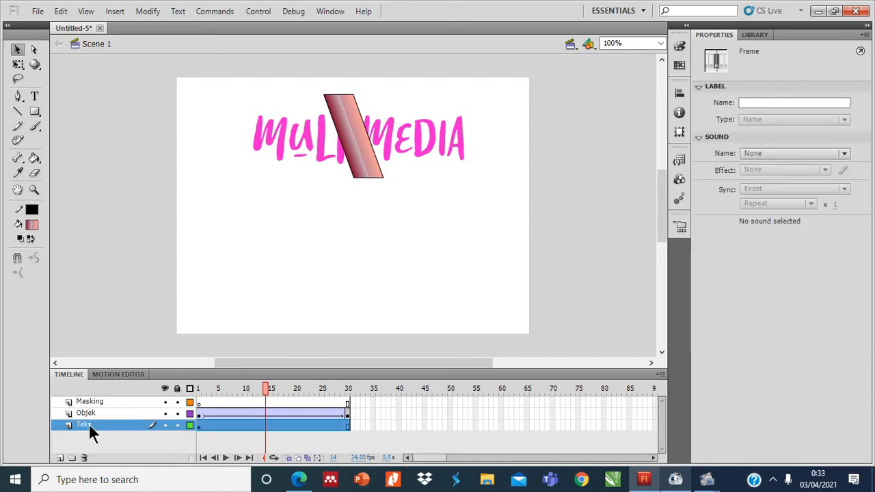
left_click(199, 425)
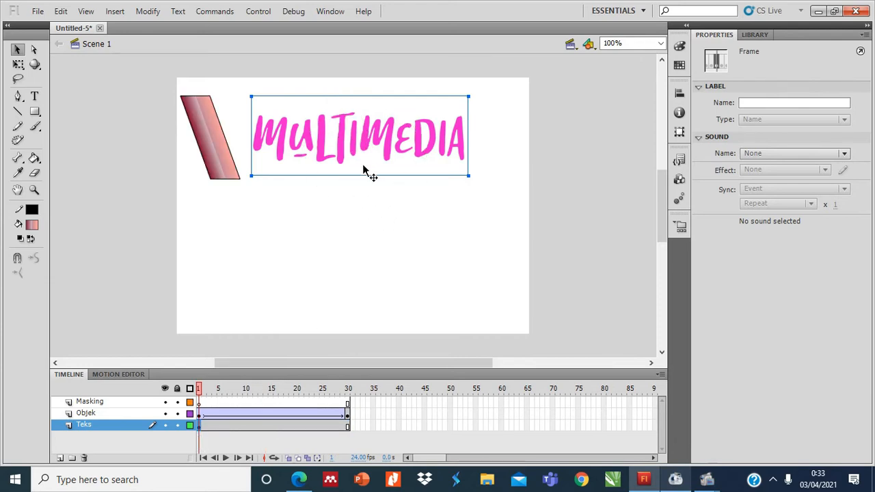
right_click(363, 168)
left_click(376, 186)
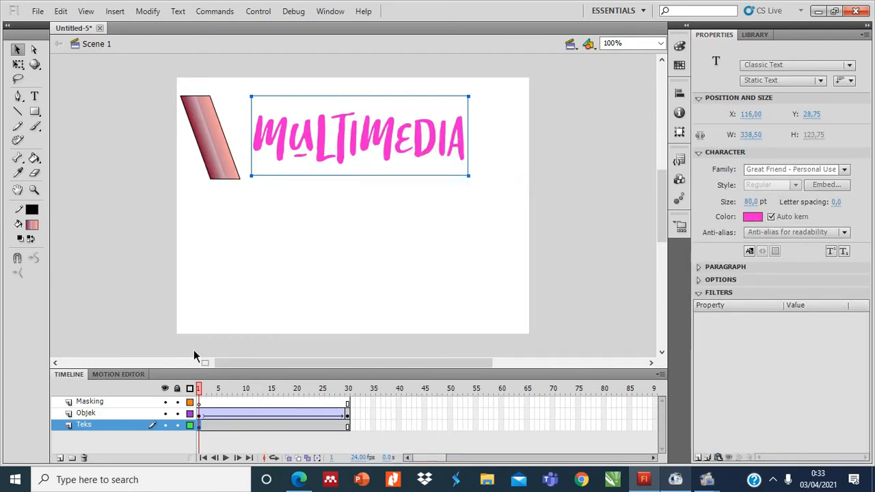
left_click(98, 400)
left_click(273, 401)
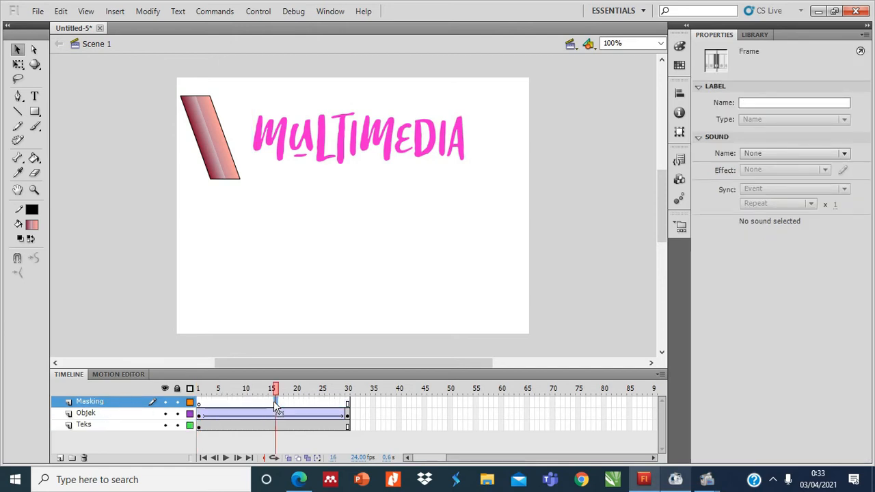
right_click(280, 203)
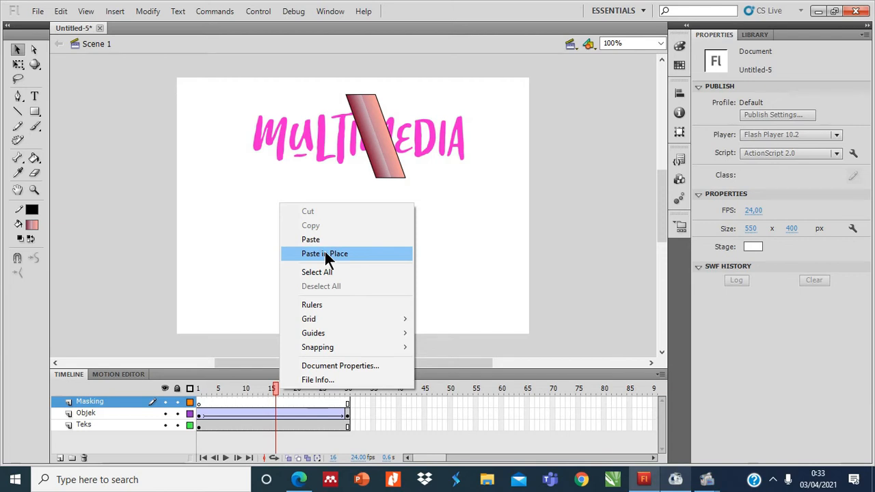
left_click(324, 251)
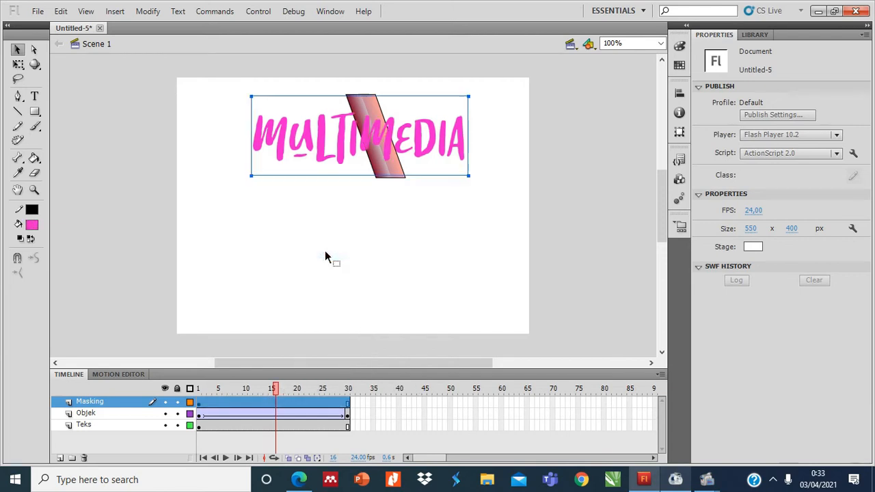
left_click(381, 299)
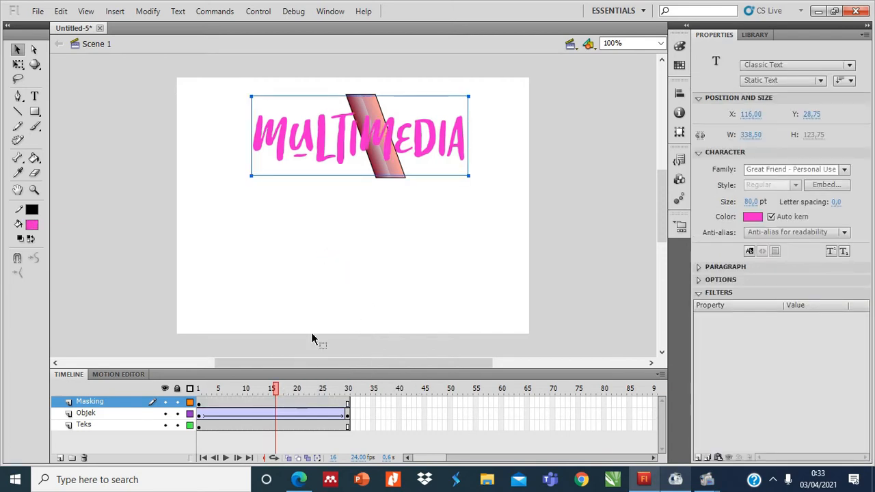
Turn the Masking layer into a mask for the Objek layer, and test the movie in a preview window.
right_click(108, 401)
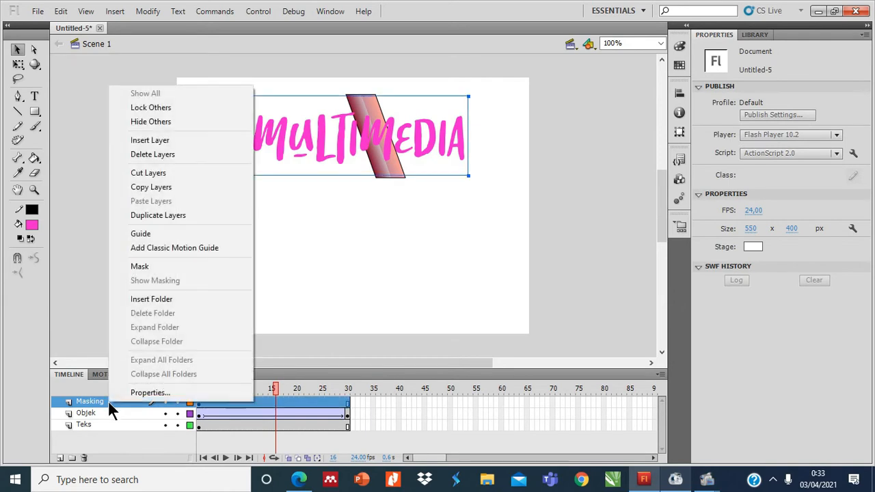
left_click(166, 266)
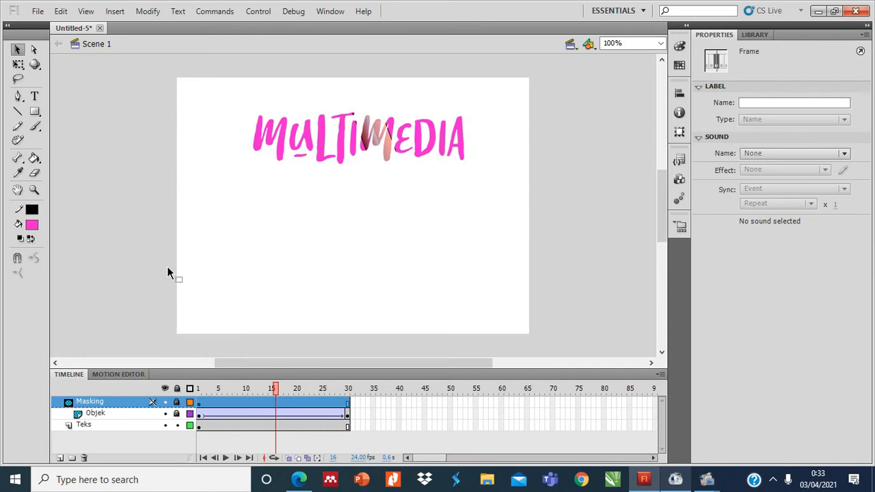
key("ctrl+Return")
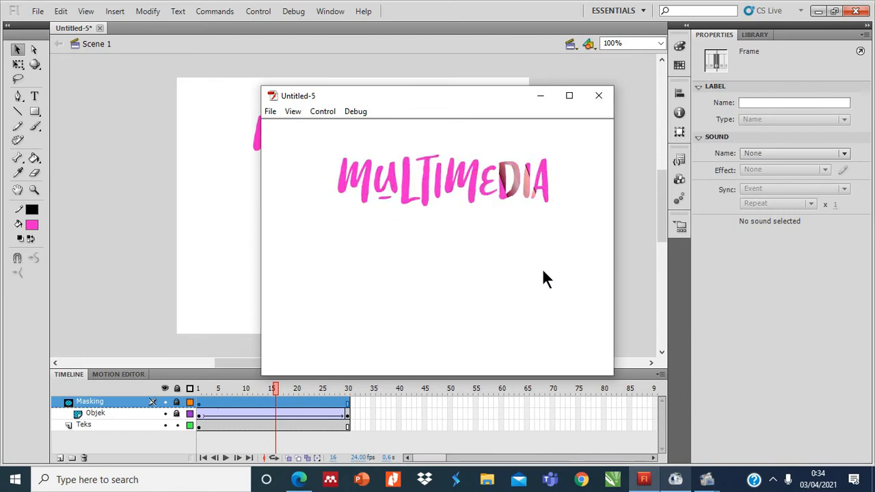
left_click(600, 97)
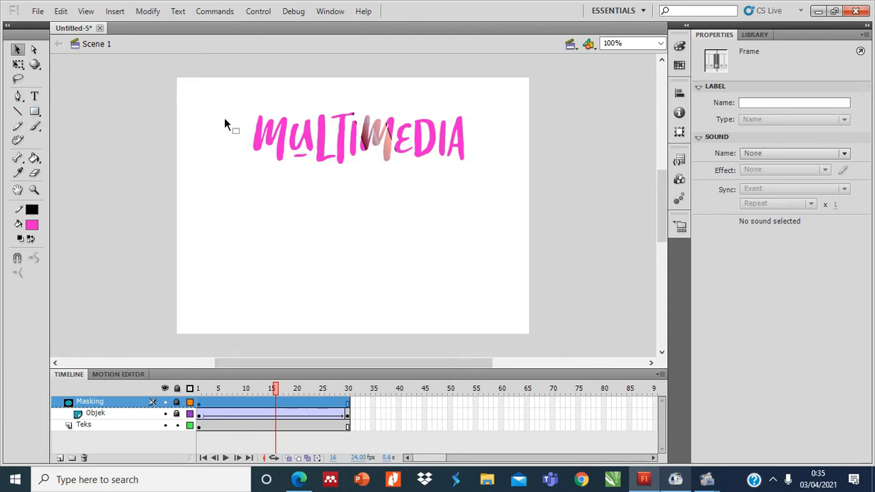
Add a new layer above the Masking layer and name it motion tween.
left_click(60, 458)
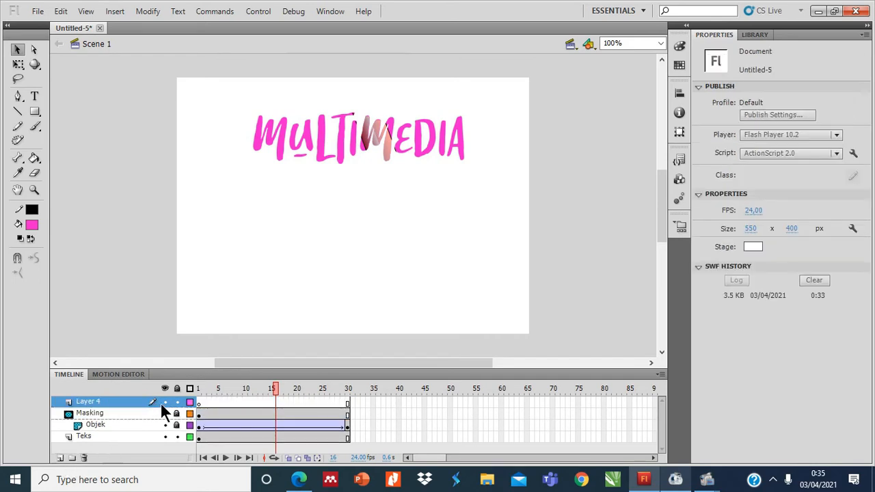
left_click(90, 402)
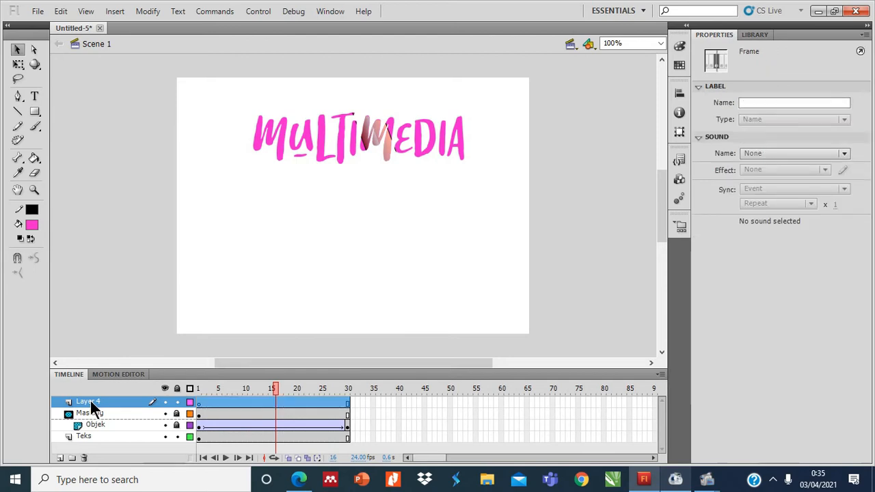
double_click(90, 401)
type("motion tween")
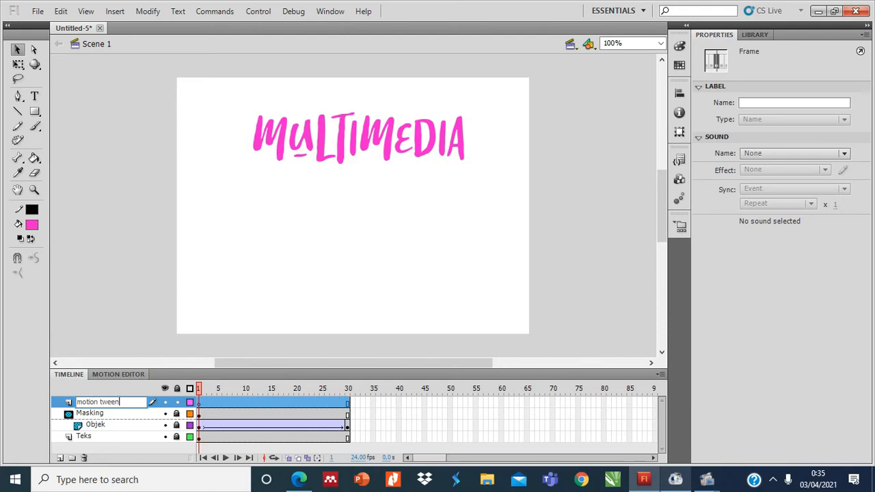
key("Return")
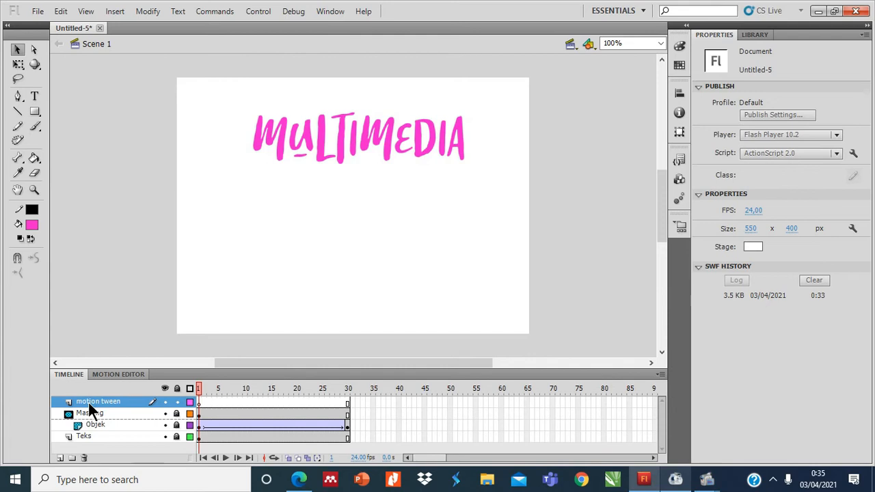
Draw an oval about 60 by 63 px on frame 1 of the motion tween layer, near the stage's left edge below the text.
left_click(35, 112)
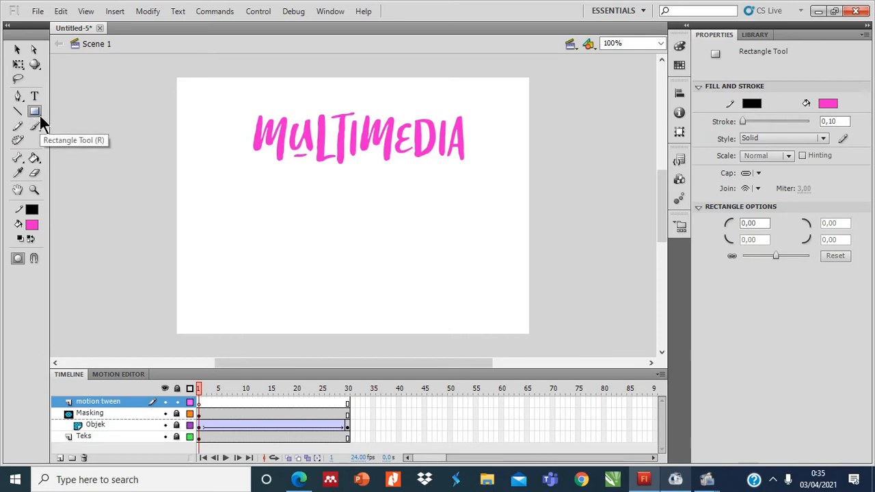
left_click(40, 116)
left_click(68, 125)
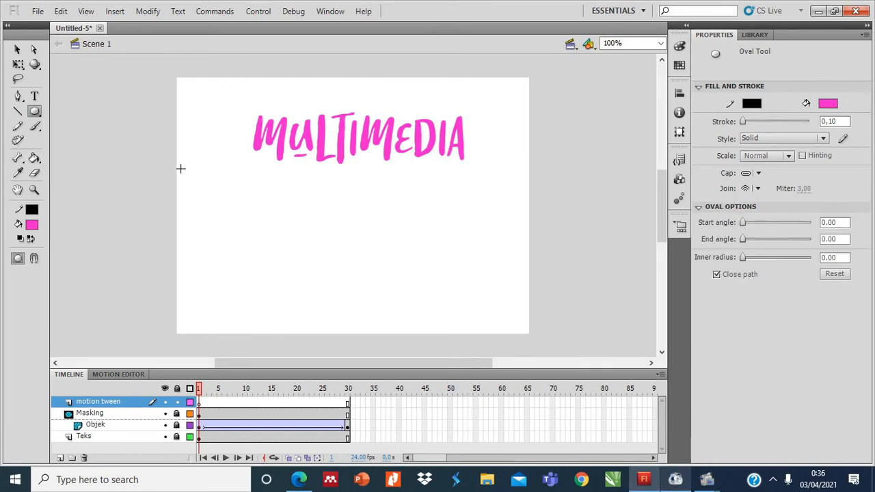
left_click(198, 403)
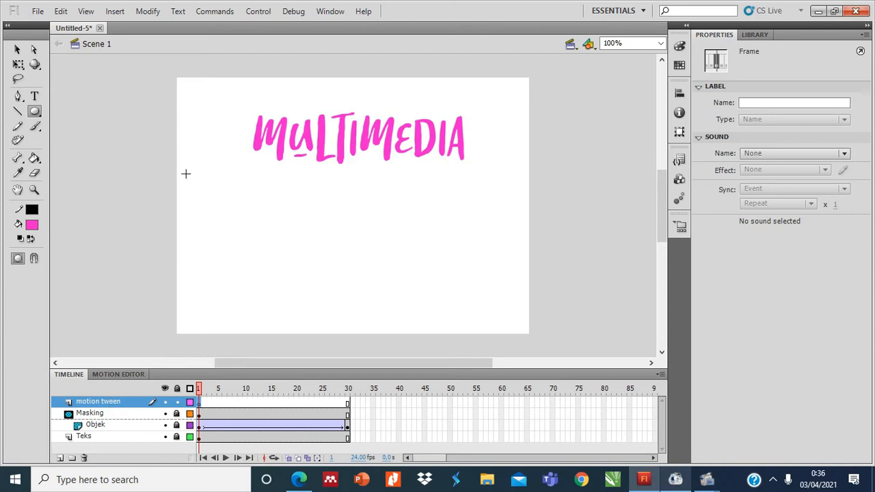
mouse_move(182, 169)
left_mouse_down()
mouse_move(228, 216)
mouse_move(220, 210)
left_mouse_up()
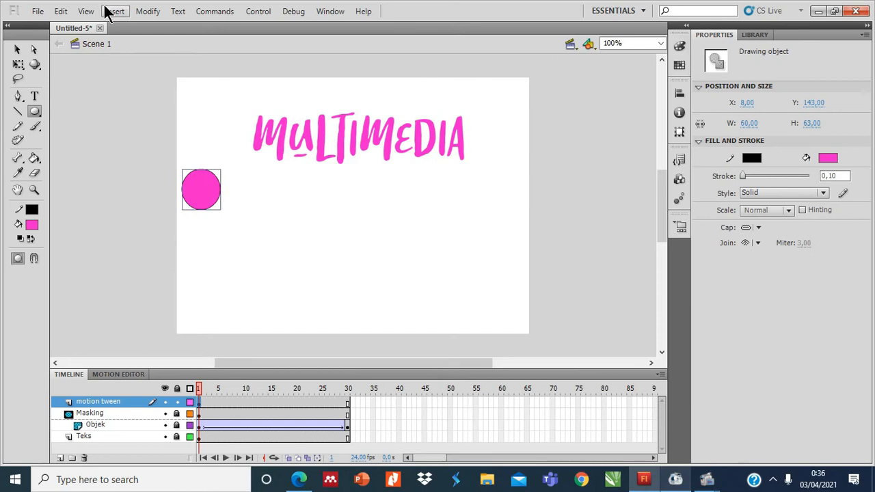
Fill the oval with a radial gradient and change the gradient's outer colour to teal.
left_click(17, 50)
double_click(206, 198)
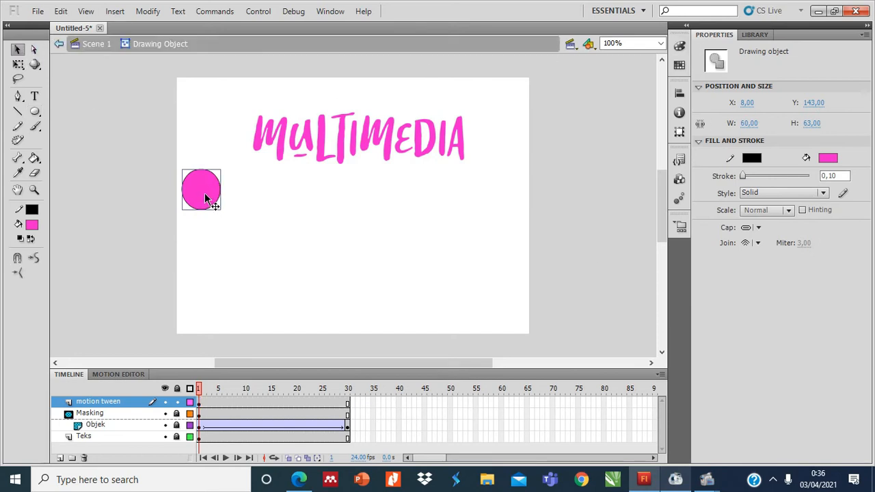
left_click(679, 65)
left_click(652, 56)
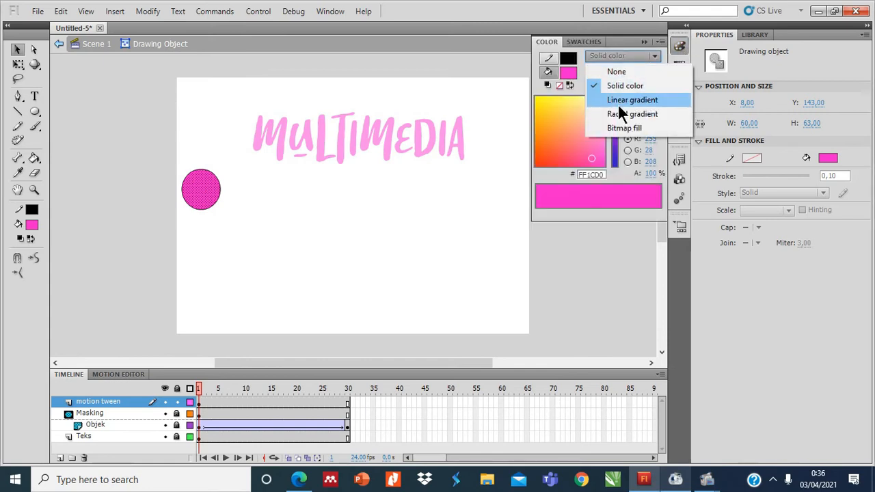
left_click(617, 102)
key("Down")
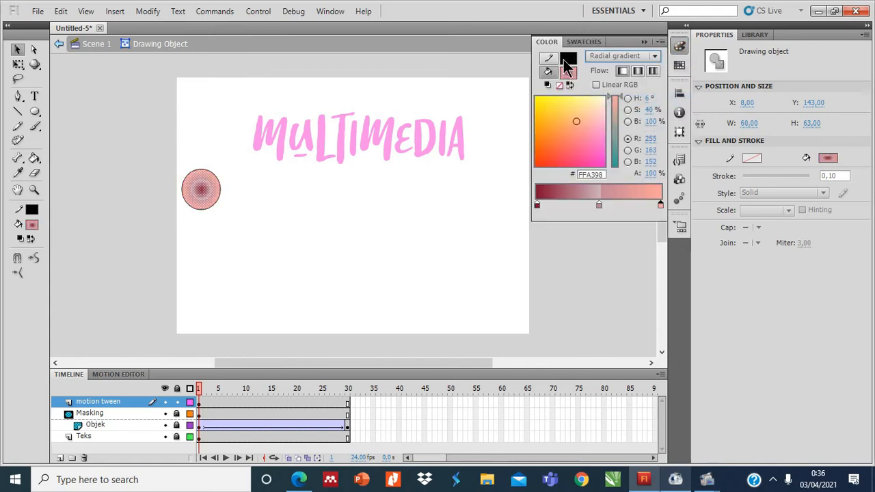
left_click(617, 128)
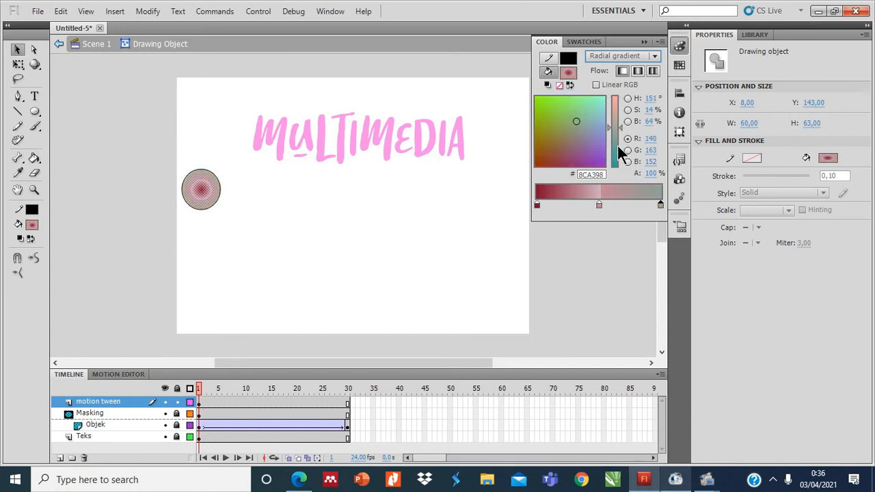
left_click(617, 146)
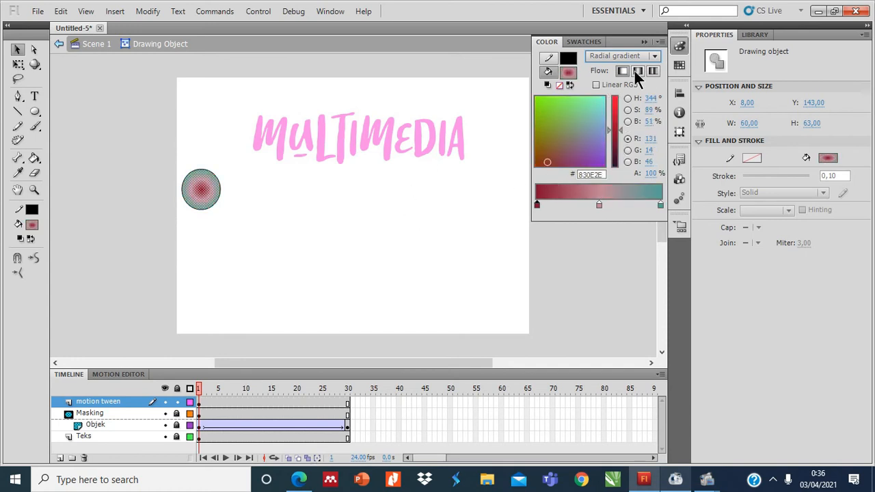
left_click(644, 43)
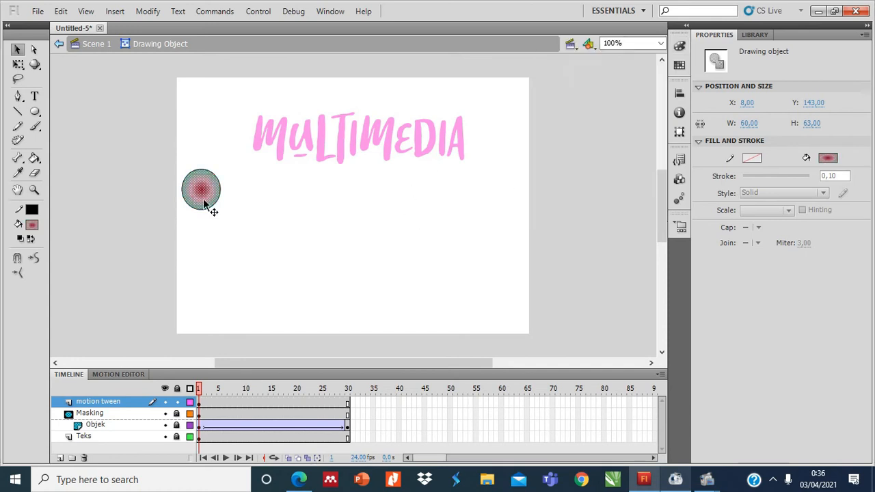
Change the oval's outline colour to white.
double_click(204, 204)
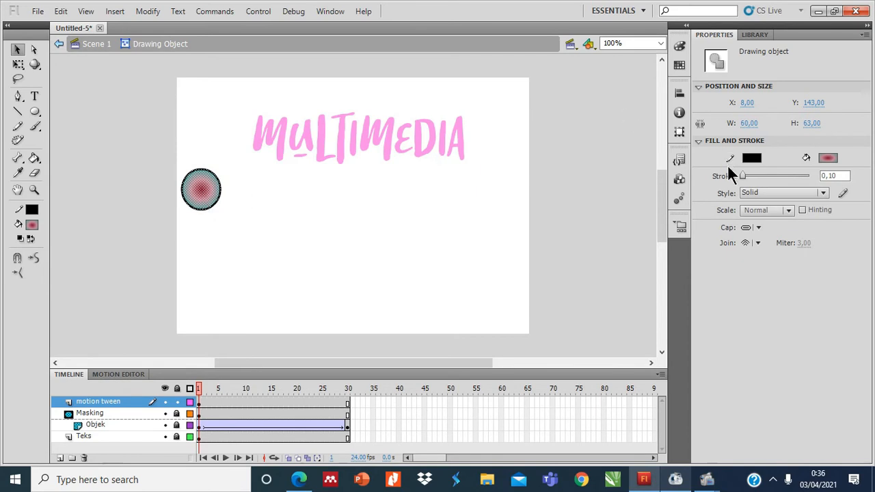
left_click(747, 159)
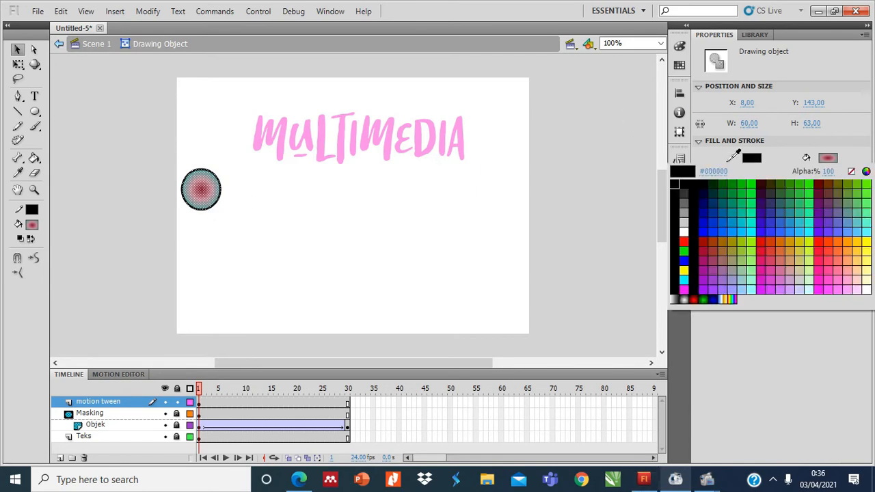
left_click(683, 231)
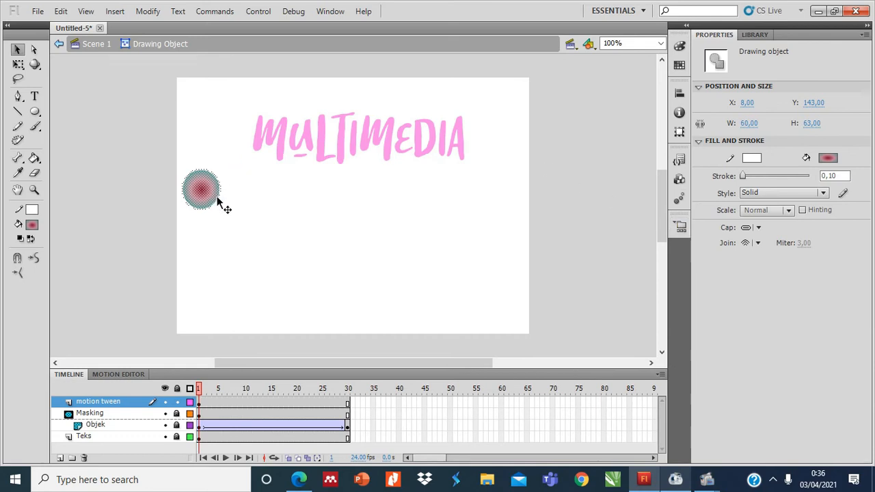
Insert a keyframe at frame 30 of the motion tween layer and move the circle across to about X 478, Y 146.
left_click(348, 404)
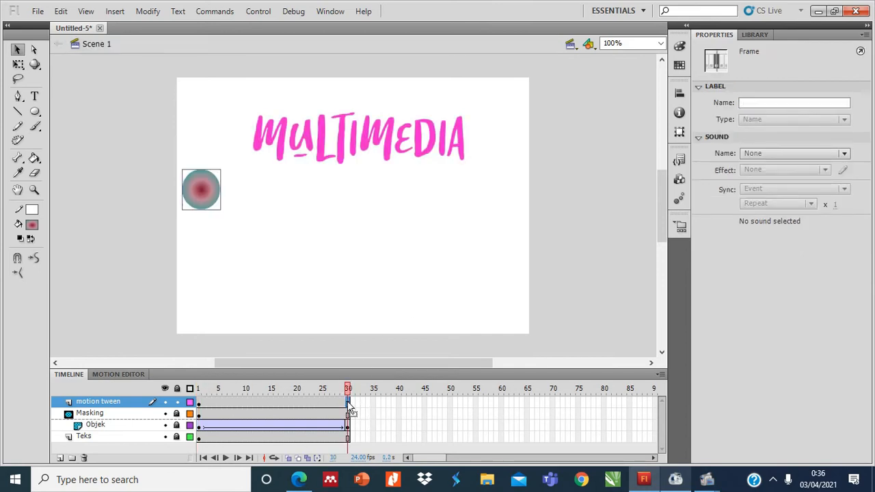
right_click(347, 404)
left_click(411, 150)
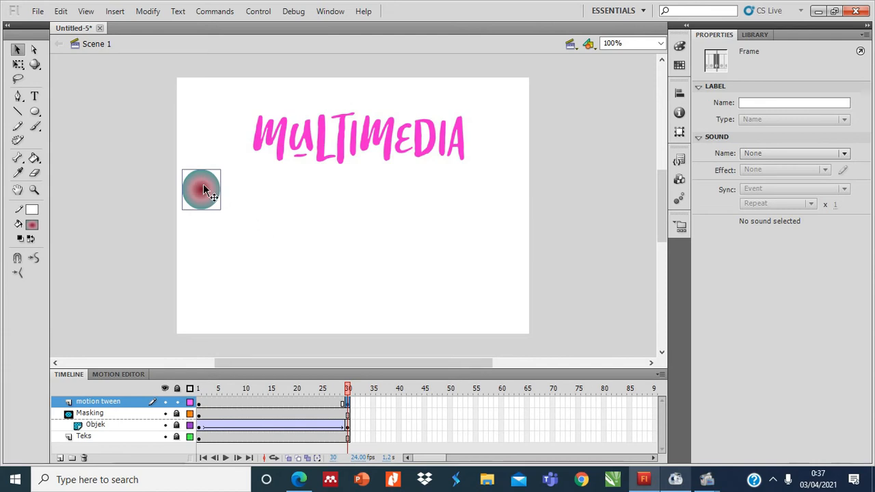
mouse_move(202, 189)
left_mouse_down()
mouse_move(417, 214)
mouse_move(510, 181)
mouse_move(504, 191)
left_mouse_up()
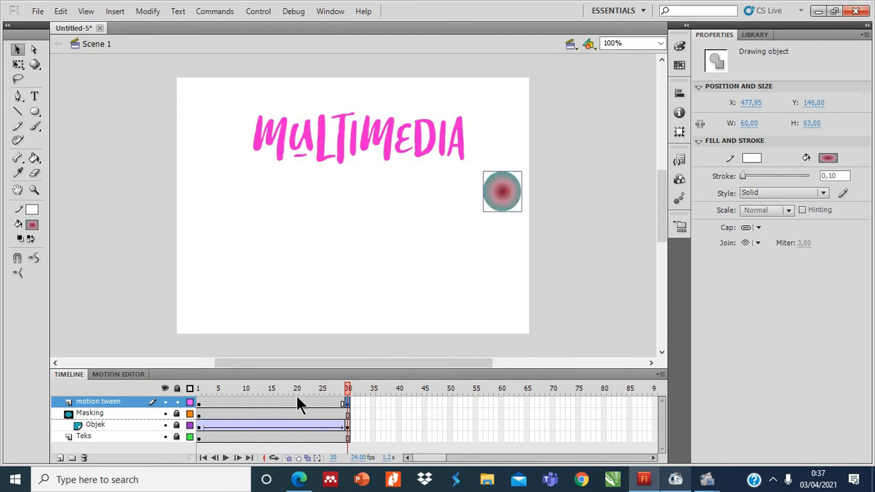
Create a classic tween between frames 1 and 30 on the motion tween layer.
left_click(270, 404)
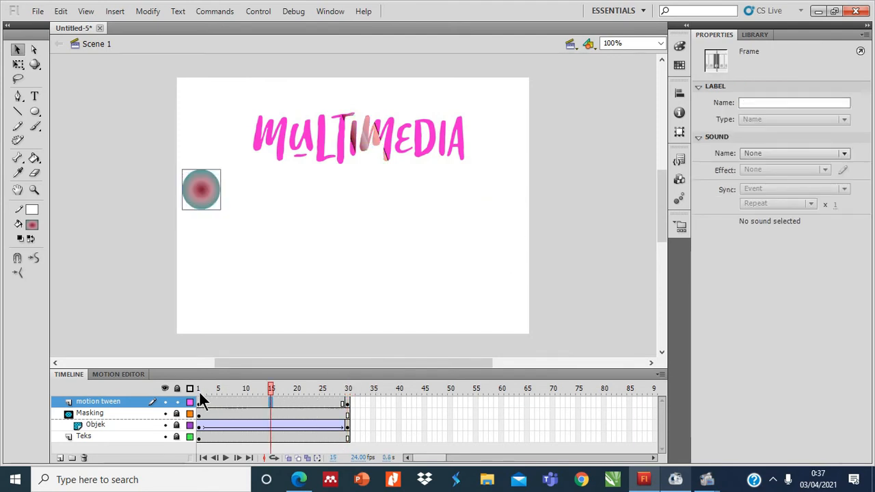
right_click(274, 404)
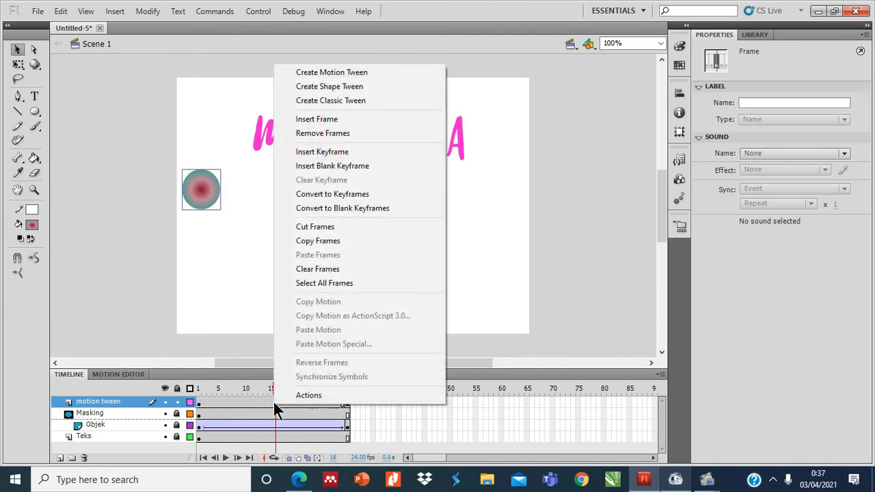
left_click(369, 100)
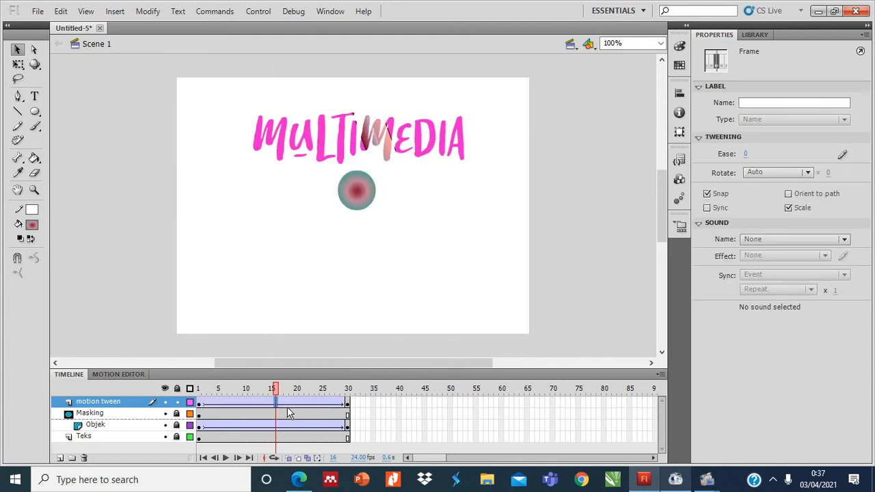
Test the movie to check the circle's motion across the stage, and close the preview.
key("ctrl+Return")
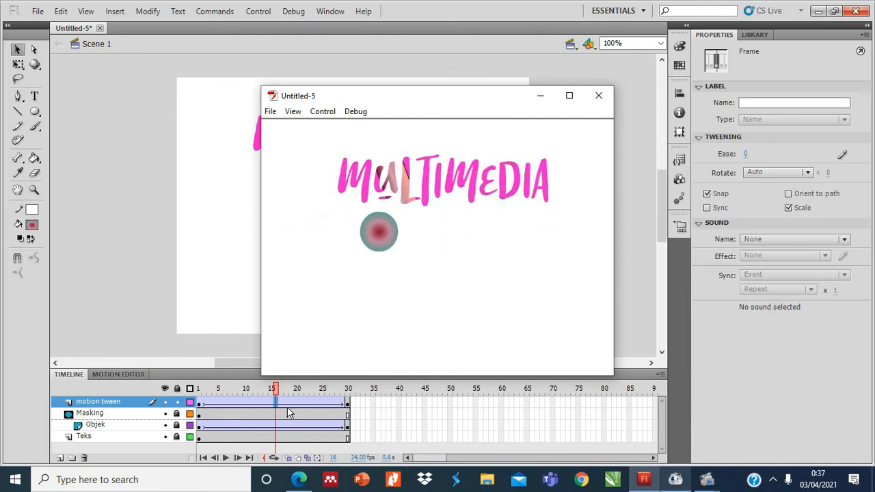
left_click(609, 100)
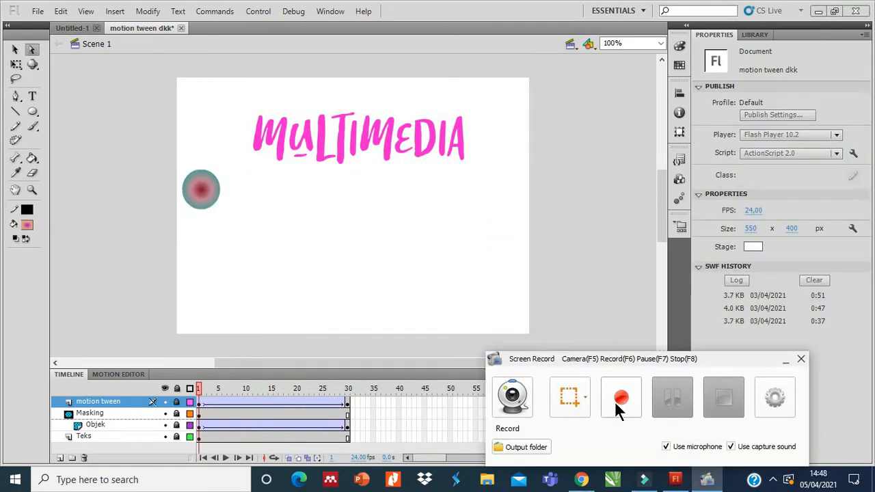
left_click(614, 401)
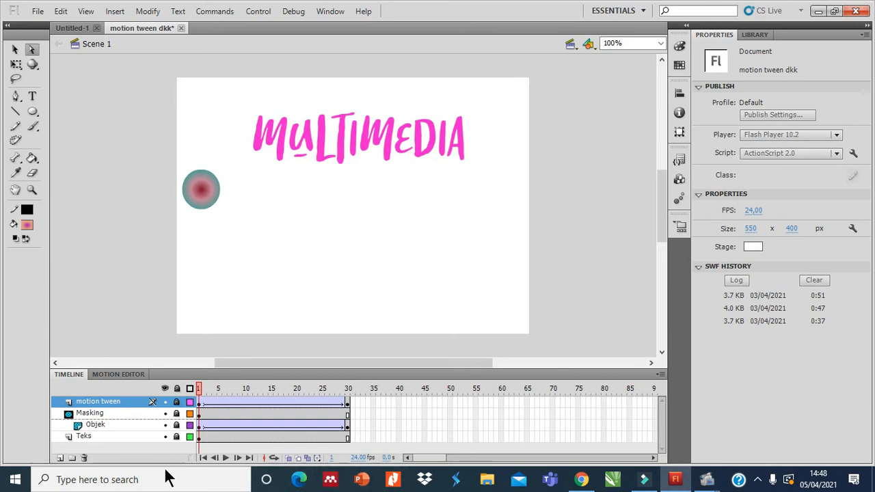
Add a new layer above the motion tween layer and name it objek motion guide.
left_click(59, 457)
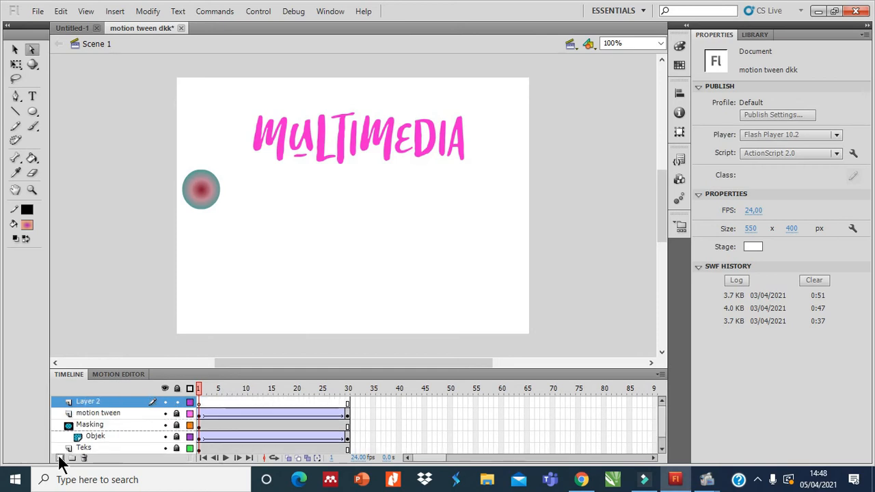
left_click(90, 401)
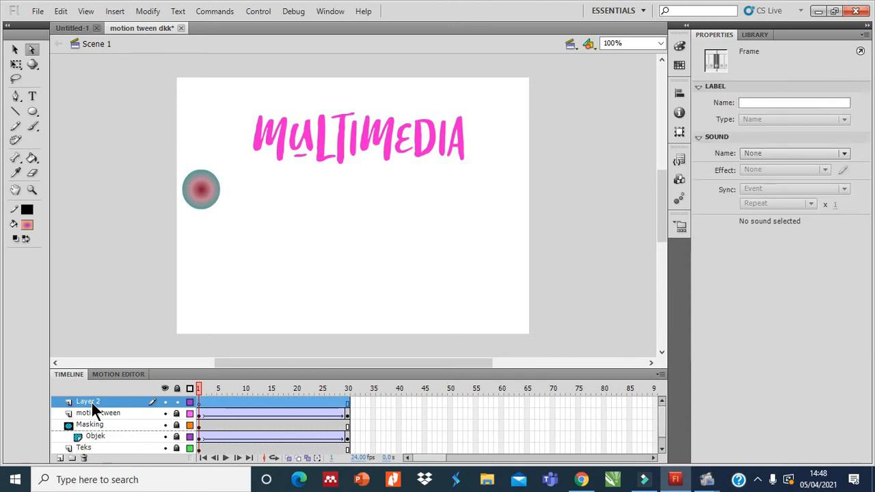
double_click(88, 397)
type("m")
key("BackSpace")
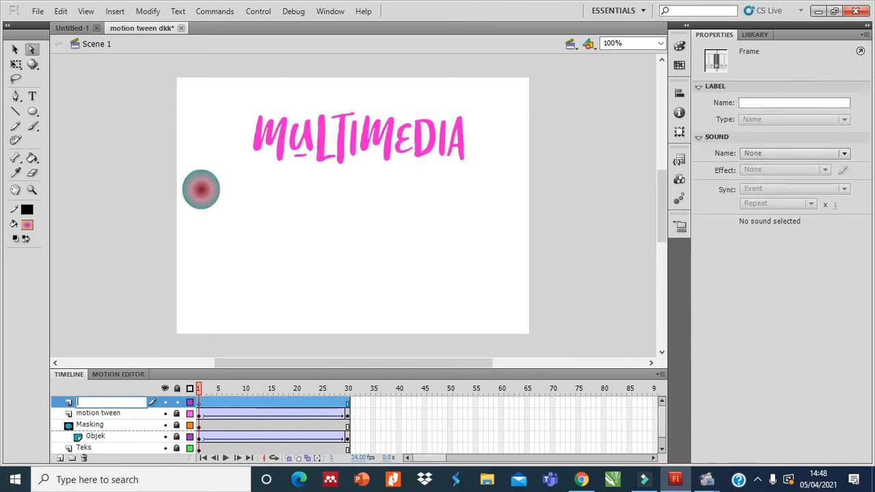
type("objek mot")
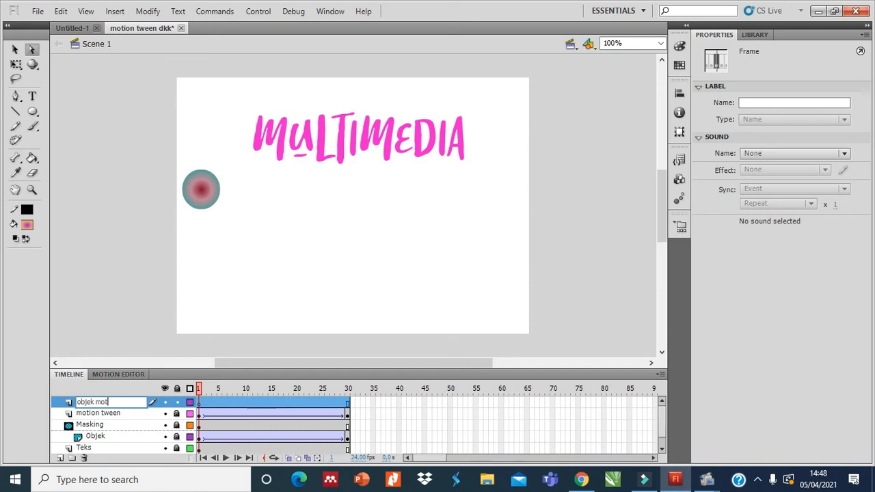
type("ion guide")
key("Return")
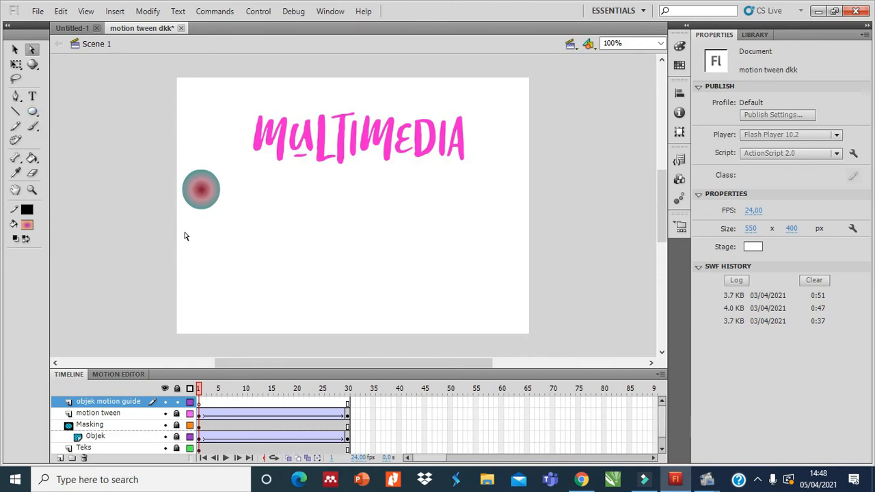
Draw a gradient-filled oval about 59 by 57 px below the first circle and set its outline colour to white.
left_click(32, 114)
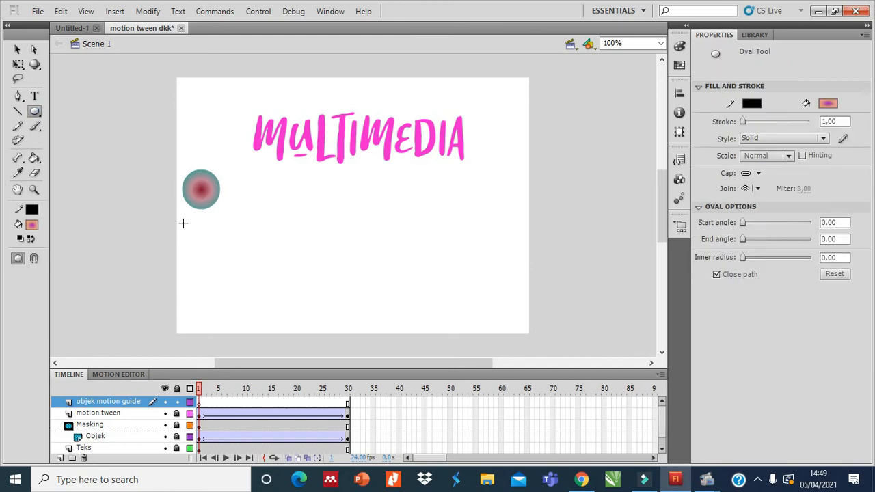
left_click_drag(183, 223, 222, 259)
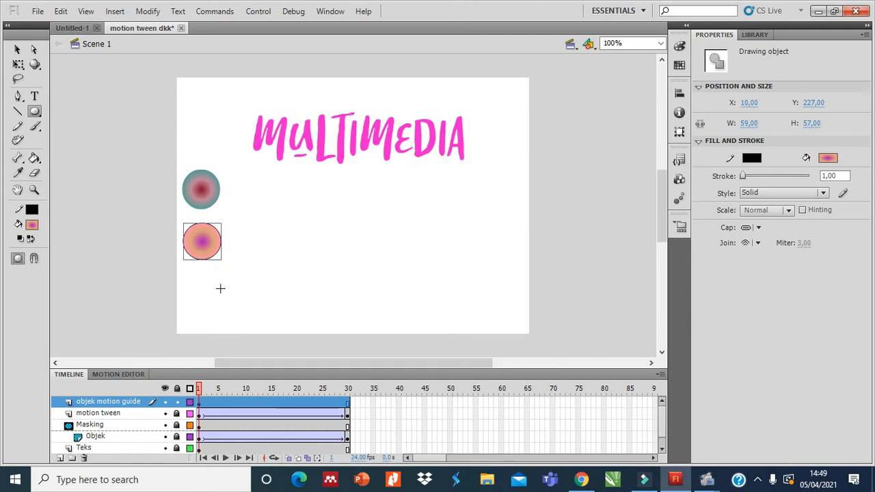
left_click(746, 159)
left_click(686, 234)
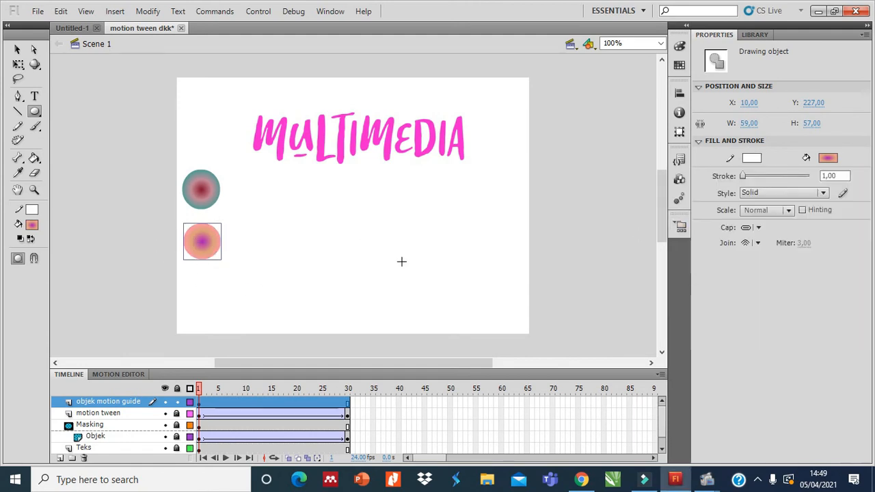
left_click(35, 51)
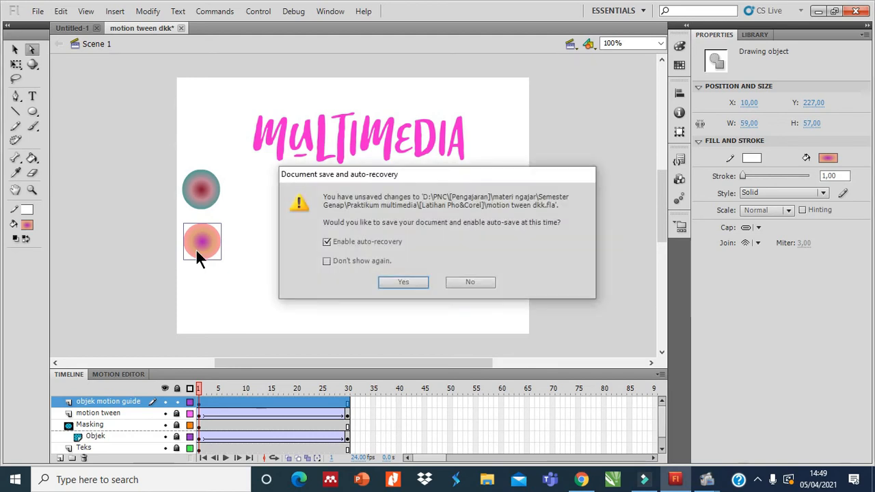
Save the document with auto-recovery enabled, and convert the second circle to a movie clip symbol.
left_click(412, 281)
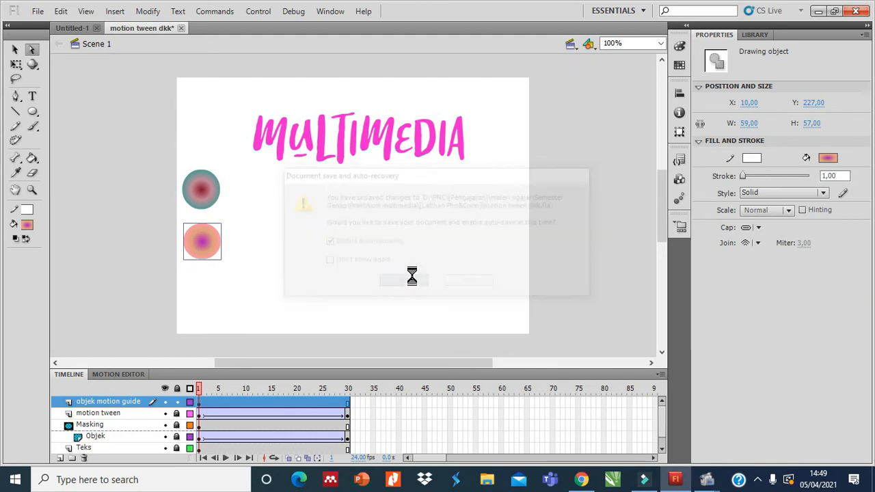
right_click(204, 249)
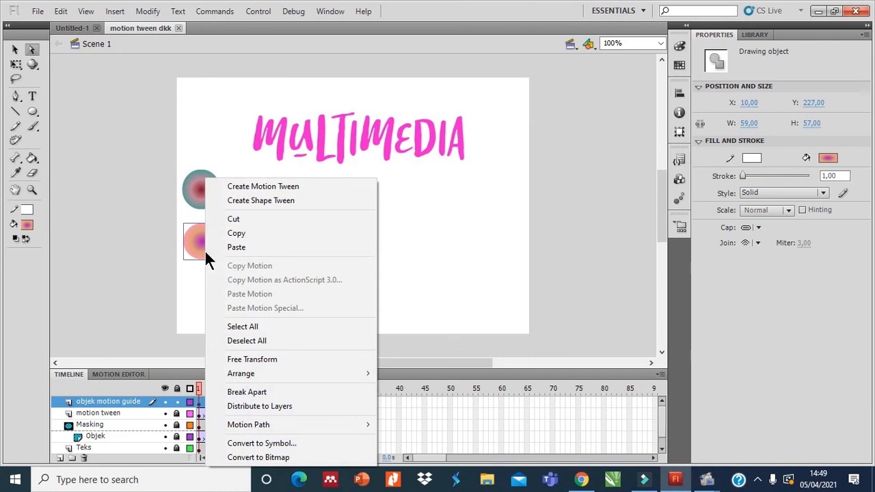
left_click(276, 443)
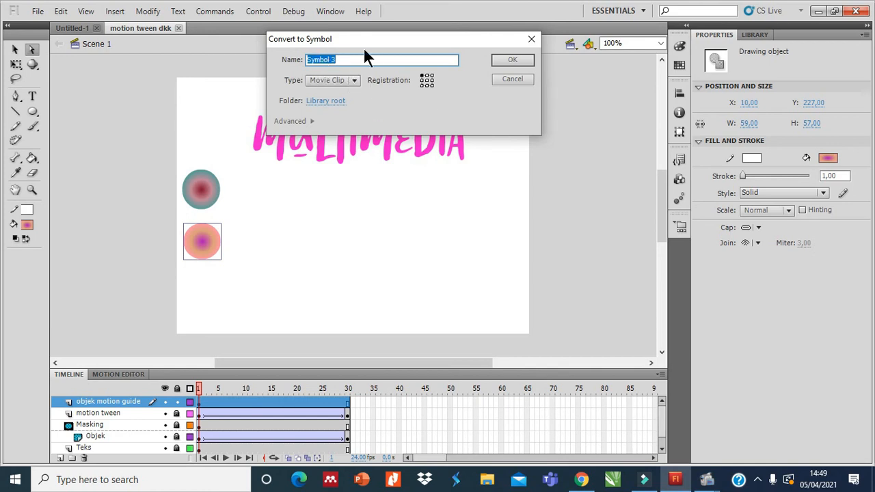
left_click(499, 59)
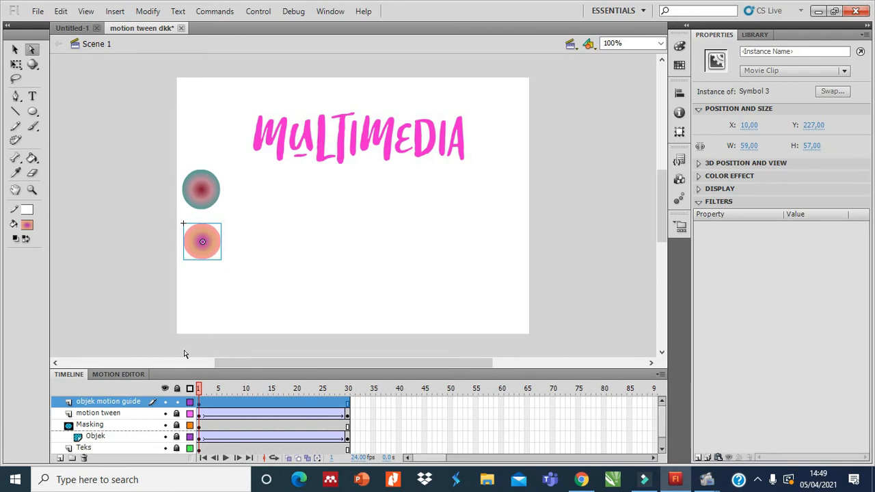
Insert a keyframe at frame 30 of the objek motion guide layer and create a classic tween between frames 1 and 30.
left_click(347, 406)
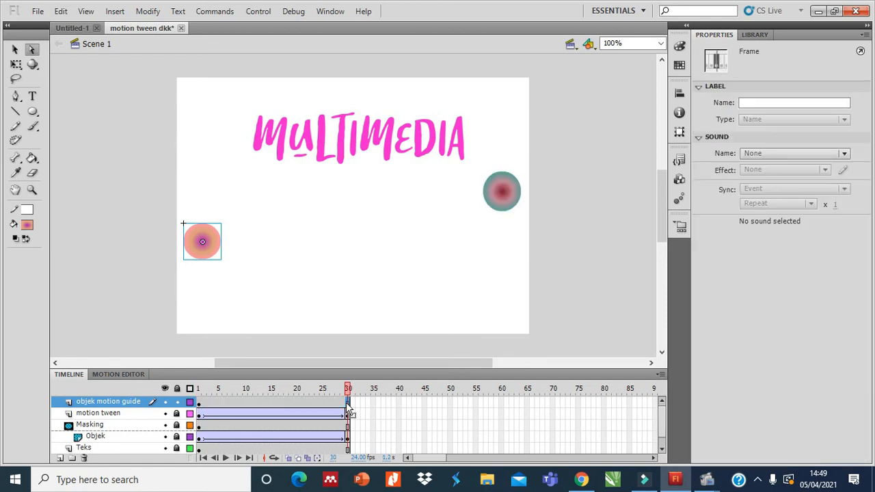
right_click(348, 405)
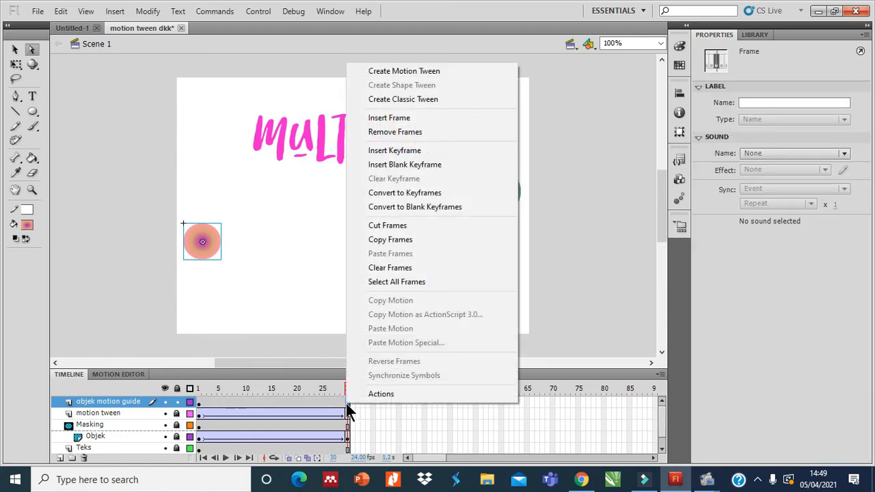
left_click(414, 150)
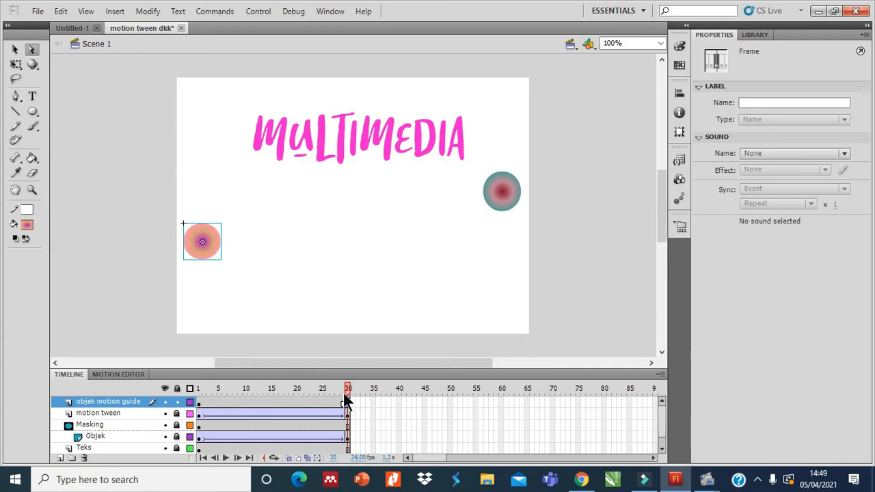
left_click(266, 401)
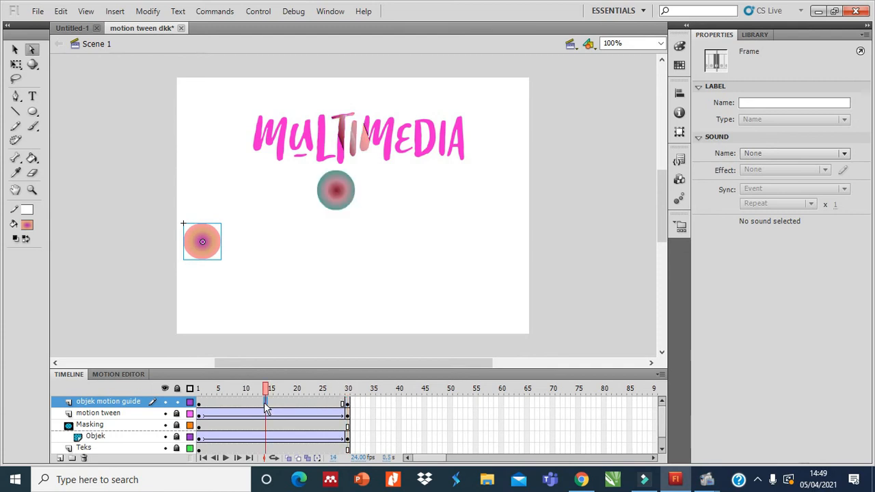
right_click(265, 405)
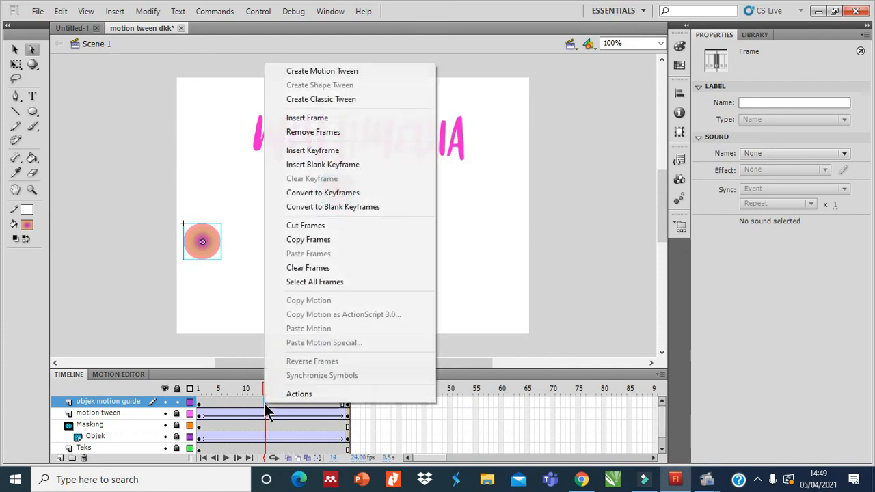
left_click(369, 99)
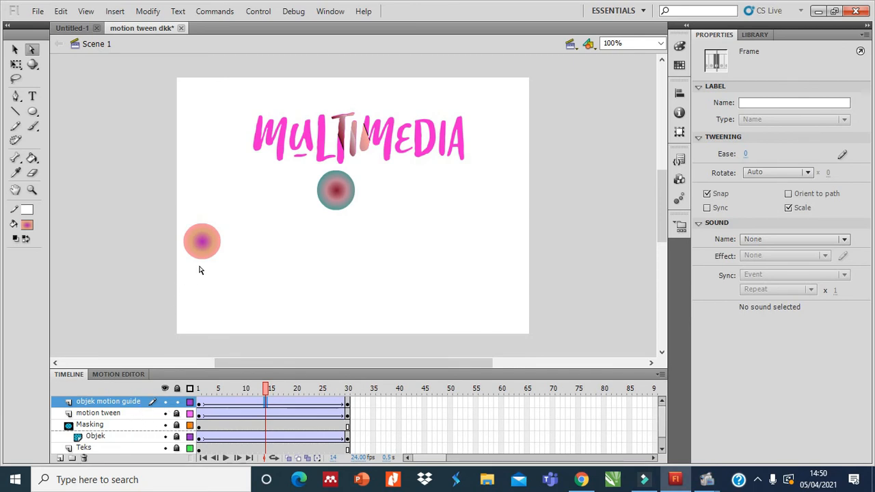
Add a classic motion guide to the objek motion guide layer and make the new guide layer active.
right_click(122, 401)
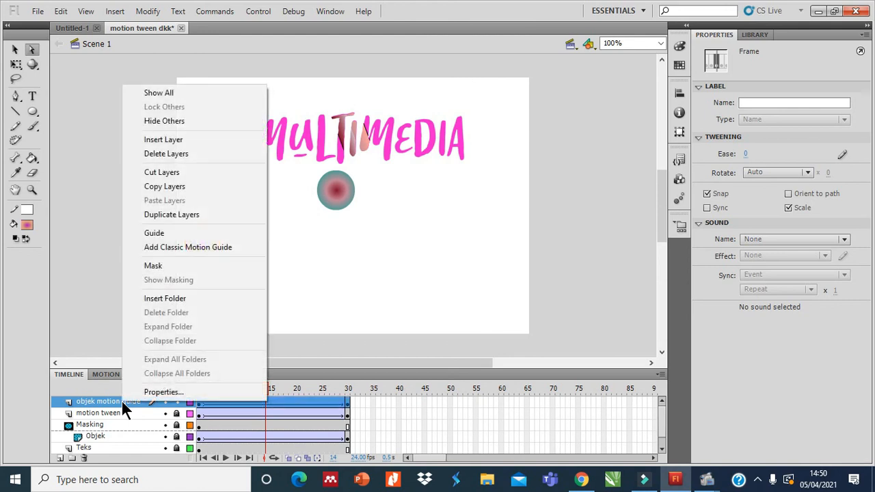
left_click(193, 248)
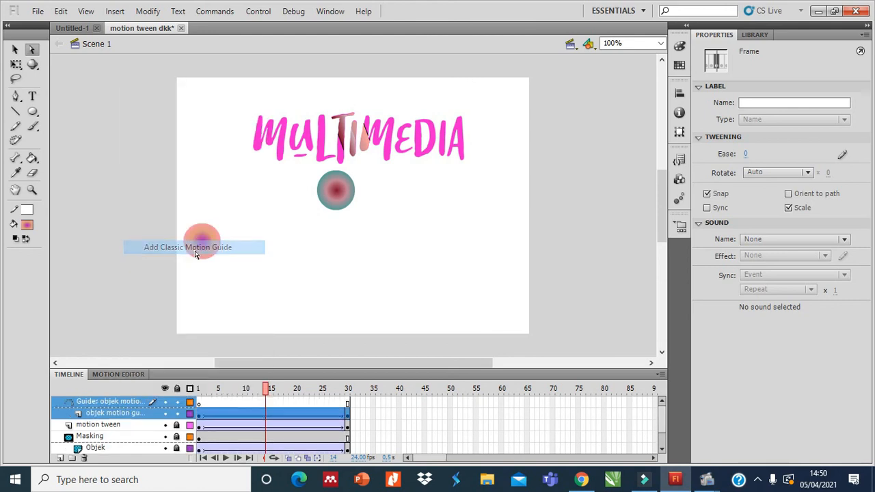
left_click(96, 401)
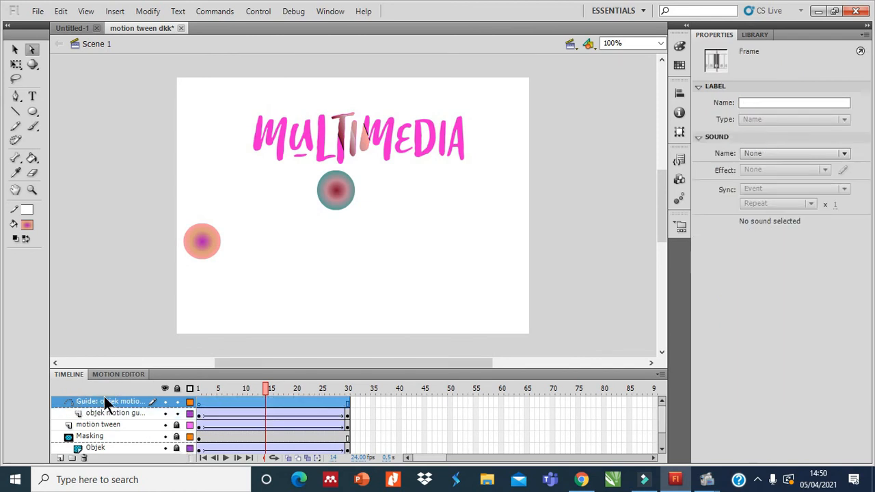
Draw a black wavy Pencil path about 474 by 146 px at frame 1 of the guide layer, from the second circle's centre across and back.
left_click(198, 401)
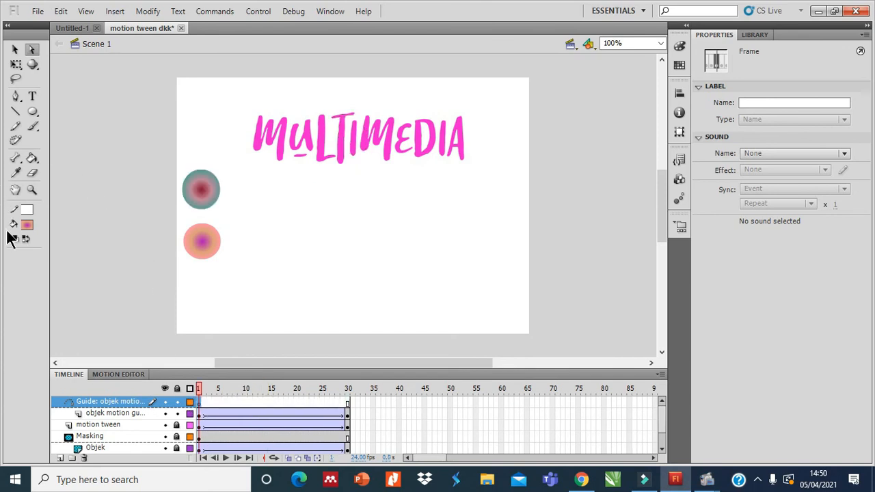
left_click(14, 98)
left_click(16, 127)
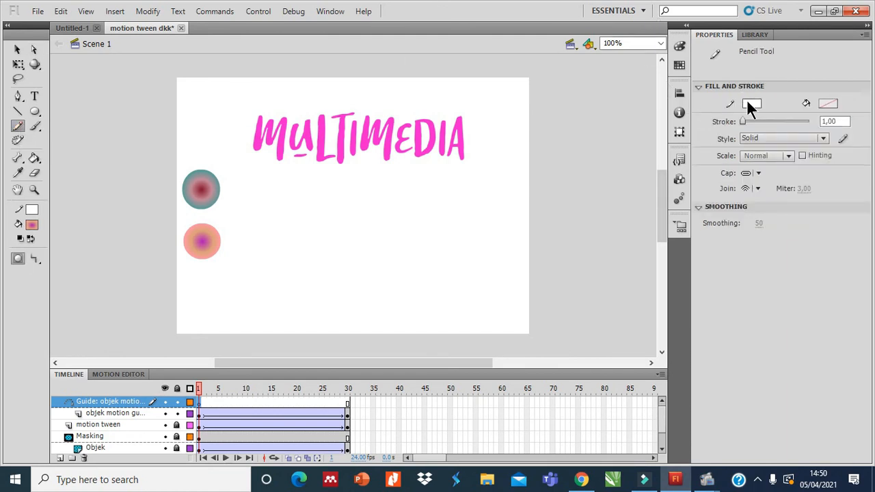
left_click(749, 104)
left_click(677, 136)
mouse_move(204, 239)
left_mouse_down()
mouse_move(235, 314)
mouse_move(260, 297)
mouse_move(295, 235)
mouse_move(326, 309)
left_mouse_up()
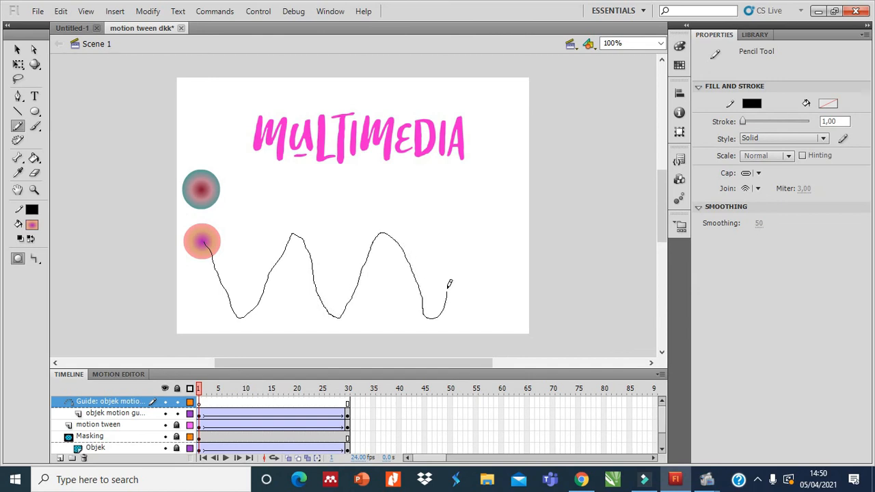
mouse_move(490, 225)
left_mouse_down()
mouse_move(507, 270)
mouse_move(507, 320)
mouse_move(489, 291)
mouse_move(425, 269)
mouse_move(241, 325)
mouse_move(211, 313)
left_mouse_up()
left_click(215, 398)
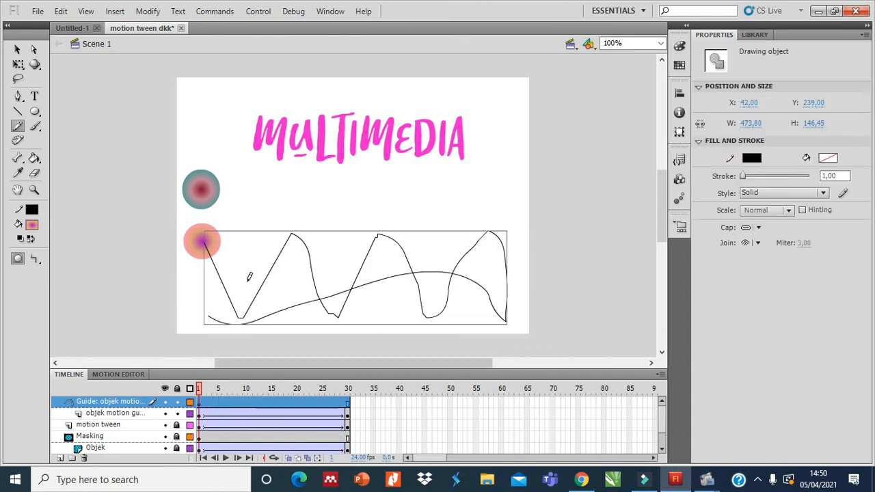
Snap the second circle's centre to the start of the guide path at frame 1 of the objek motion guide layer.
left_click(32, 50)
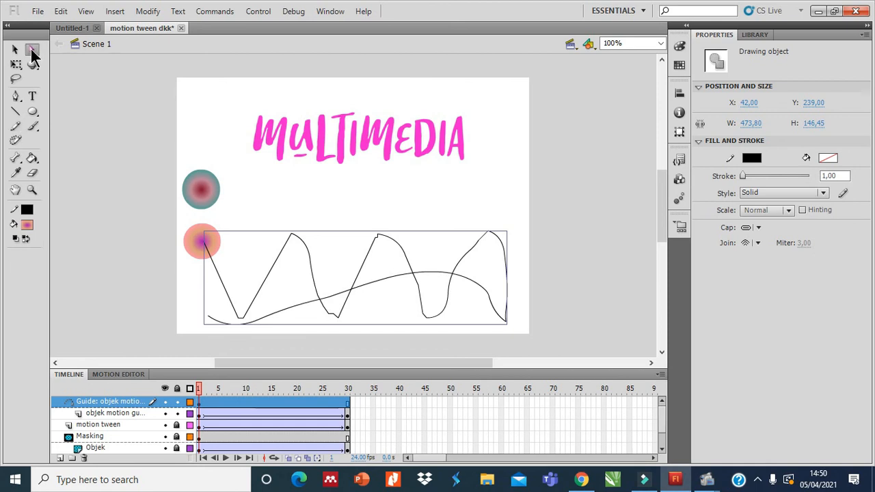
left_click(109, 412)
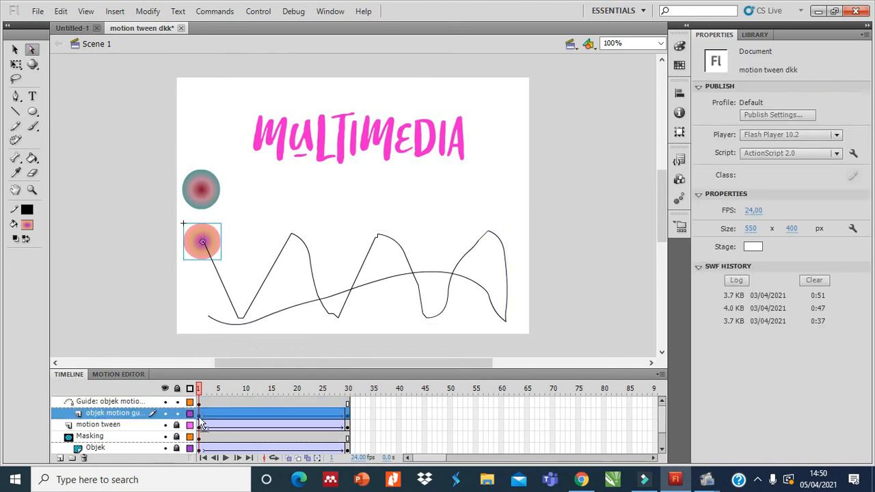
left_click(218, 240)
left_click_drag(220, 241, 210, 244)
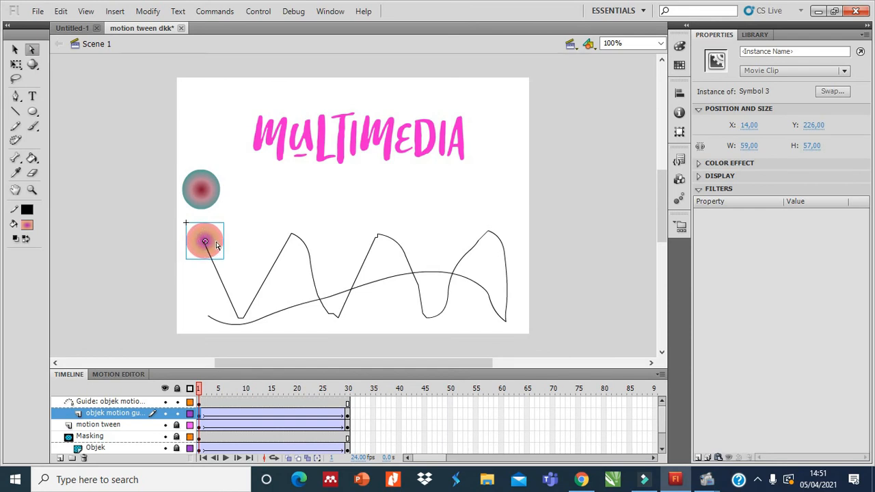
left_click_drag(217, 244, 216, 242)
left_click_drag(213, 245, 219, 246)
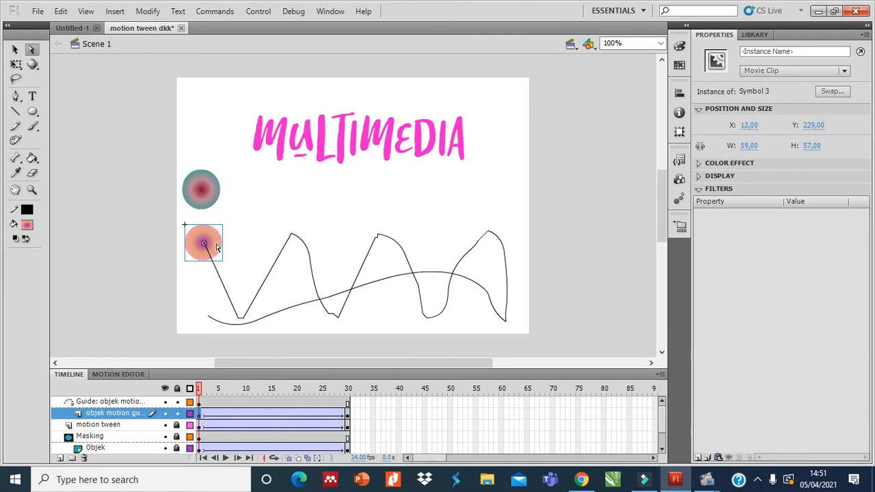
left_click(301, 213)
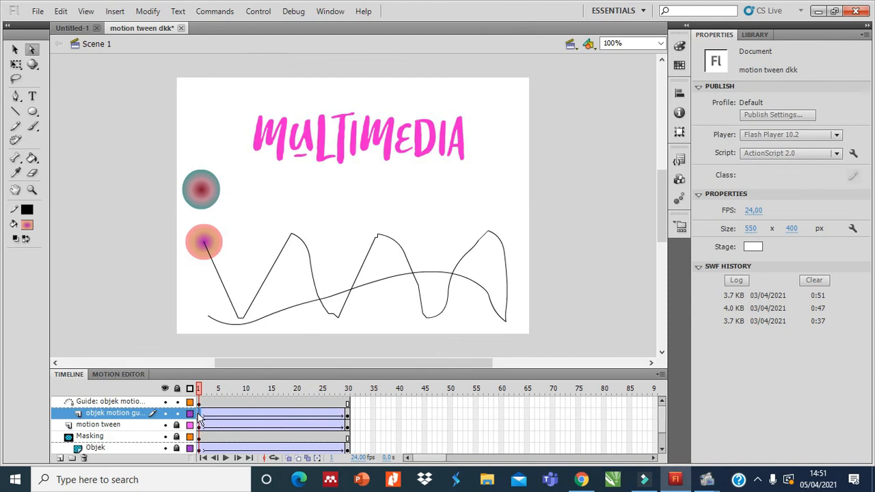
Snap the second circle to the far end of the guide path at frame 30, and test the movie.
left_click(198, 415)
left_click(347, 416)
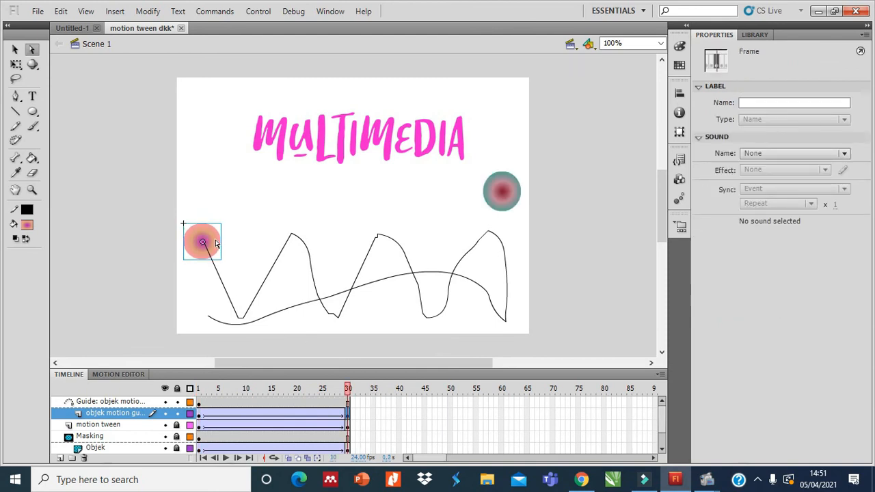
left_click_drag(216, 244, 220, 317)
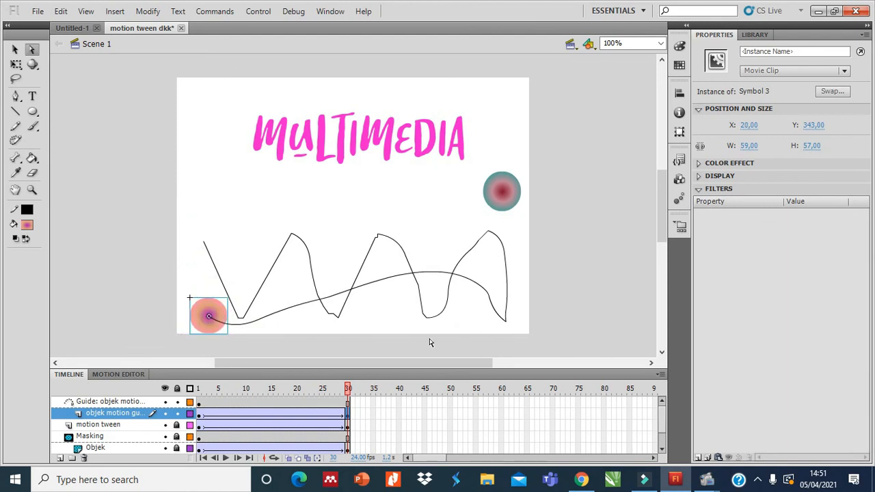
left_click(244, 402)
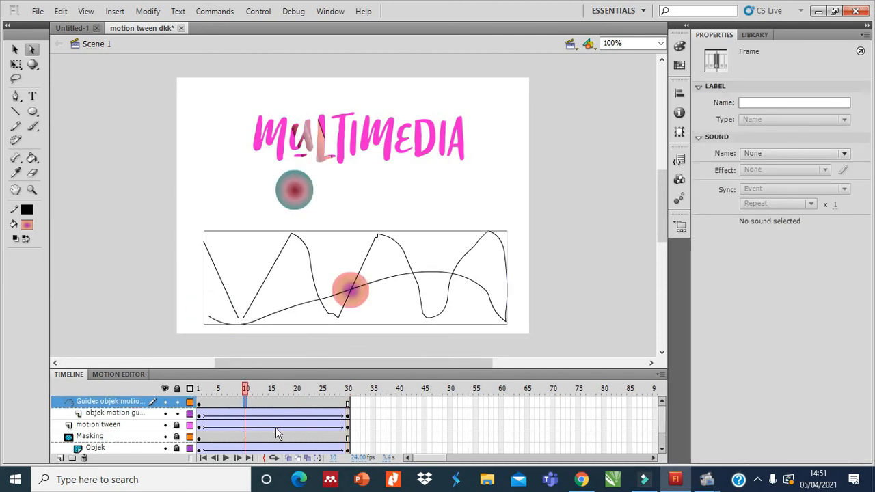
key("ctrl+Return")
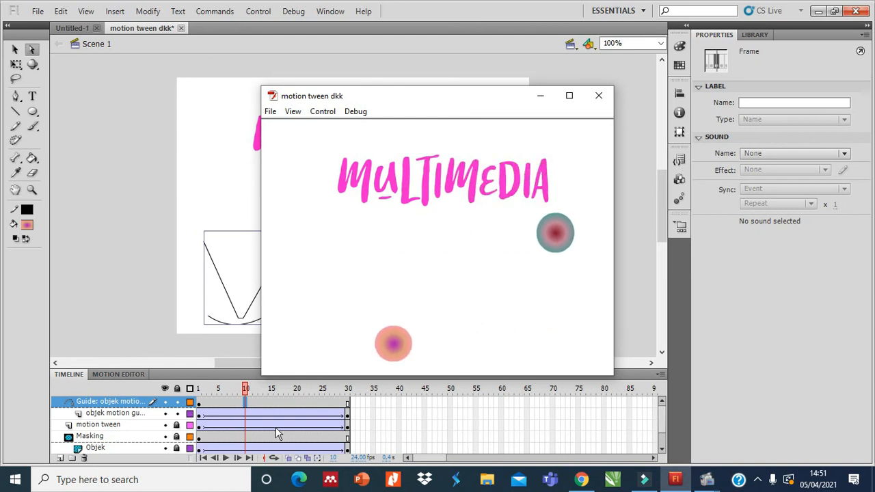